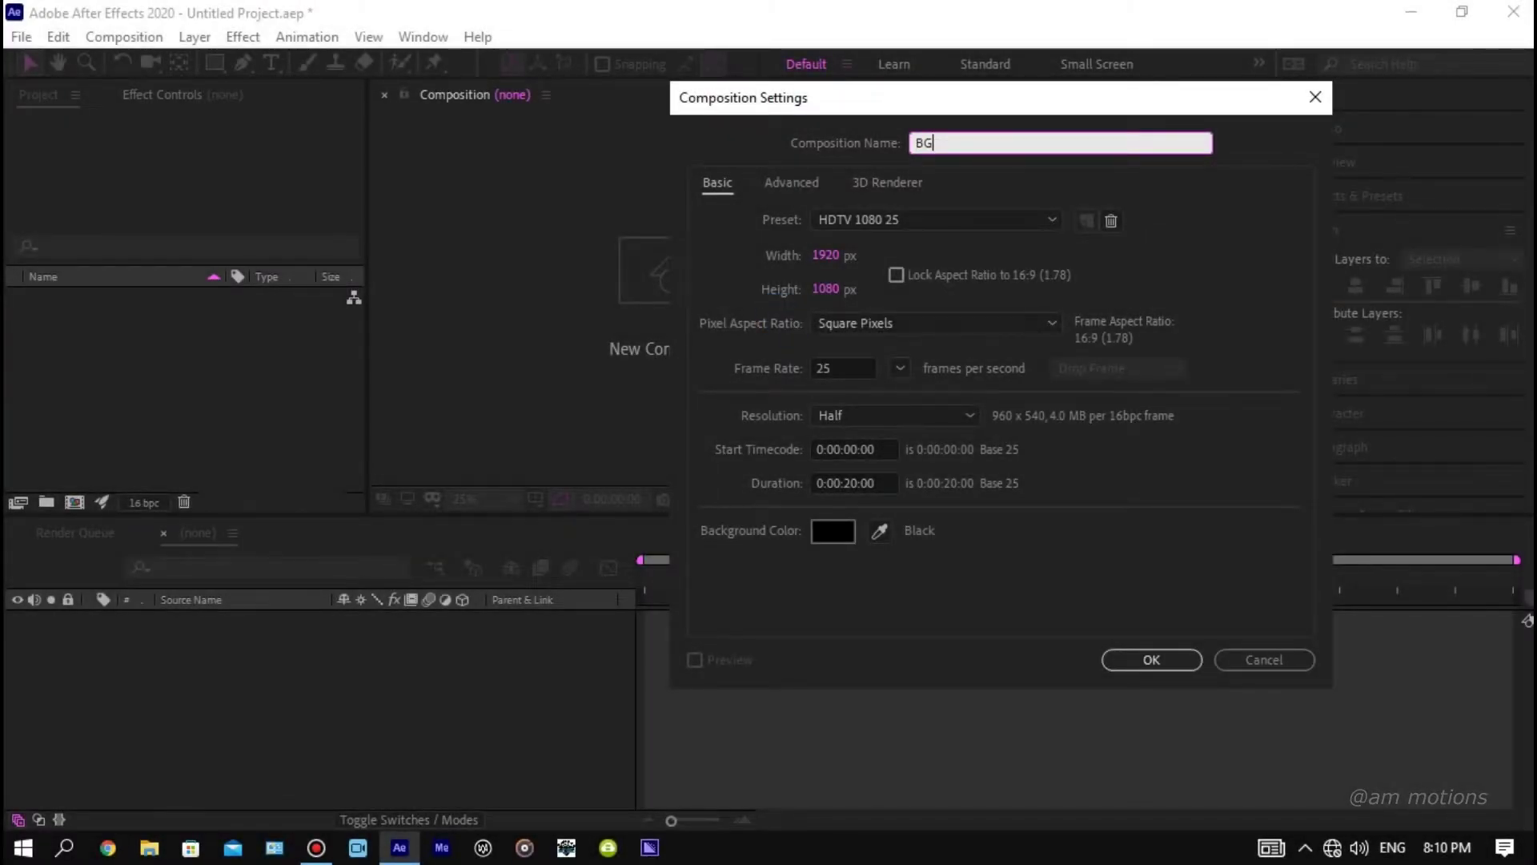
Create the BG composition and add a new solid named FORM.
{"action": "key", "text": "Return"}
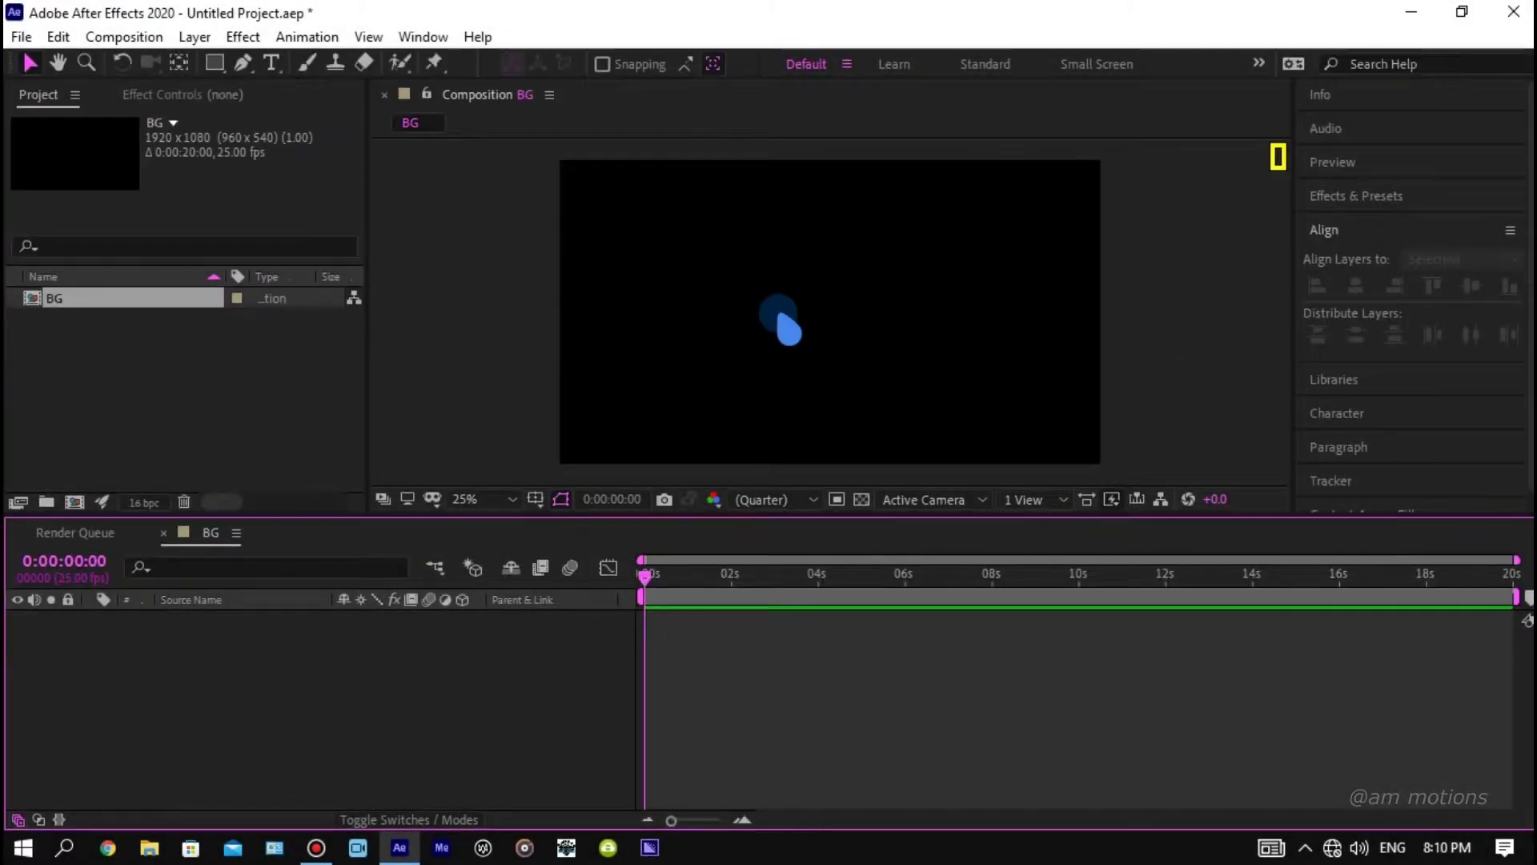
{"action": "key", "text": "ctrl+y"}
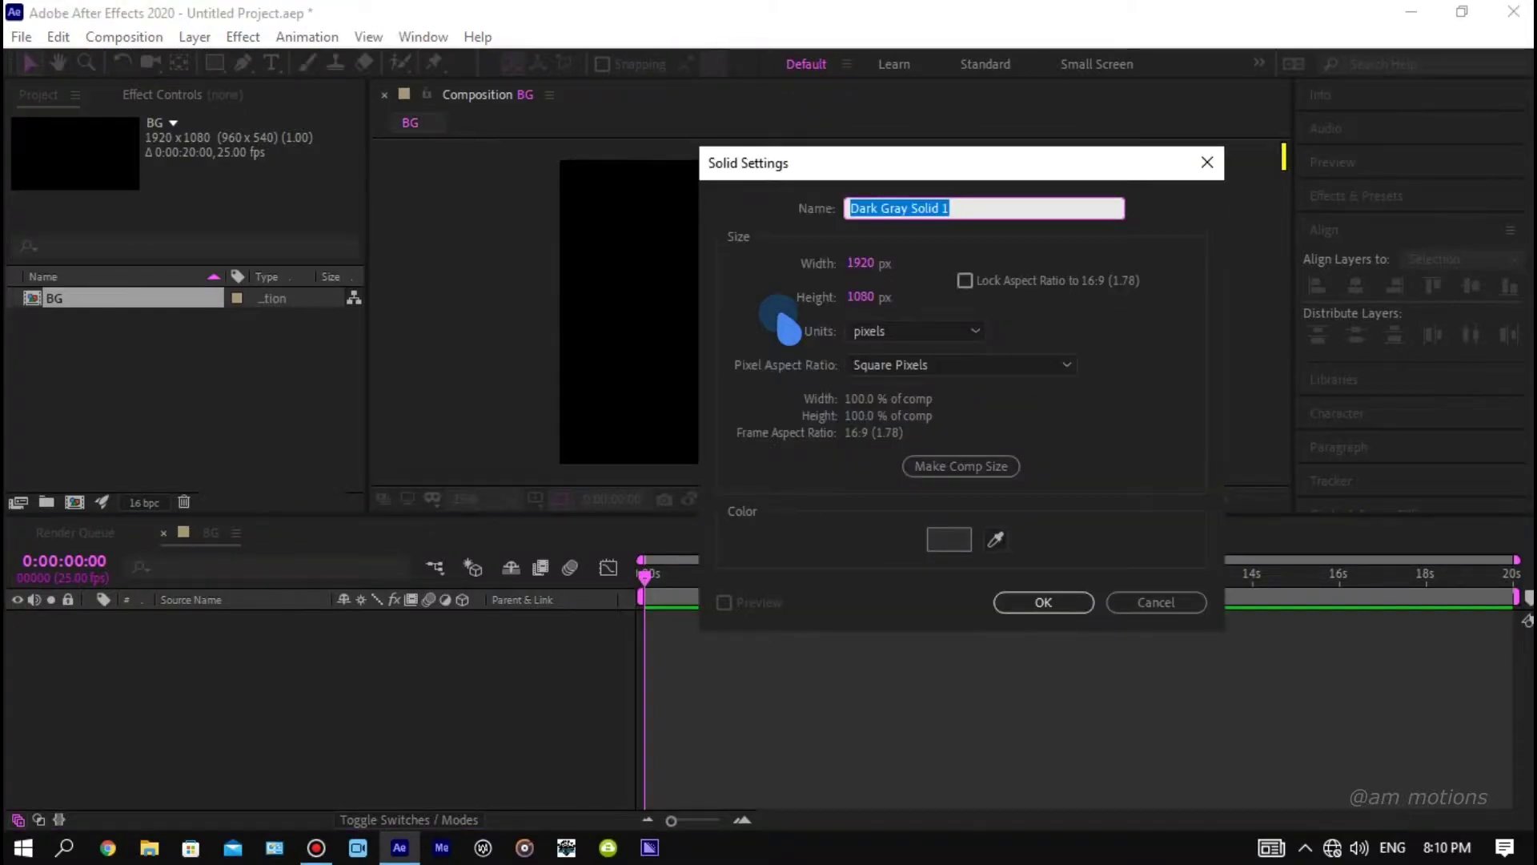
{"action": "type", "text": "FORM"}
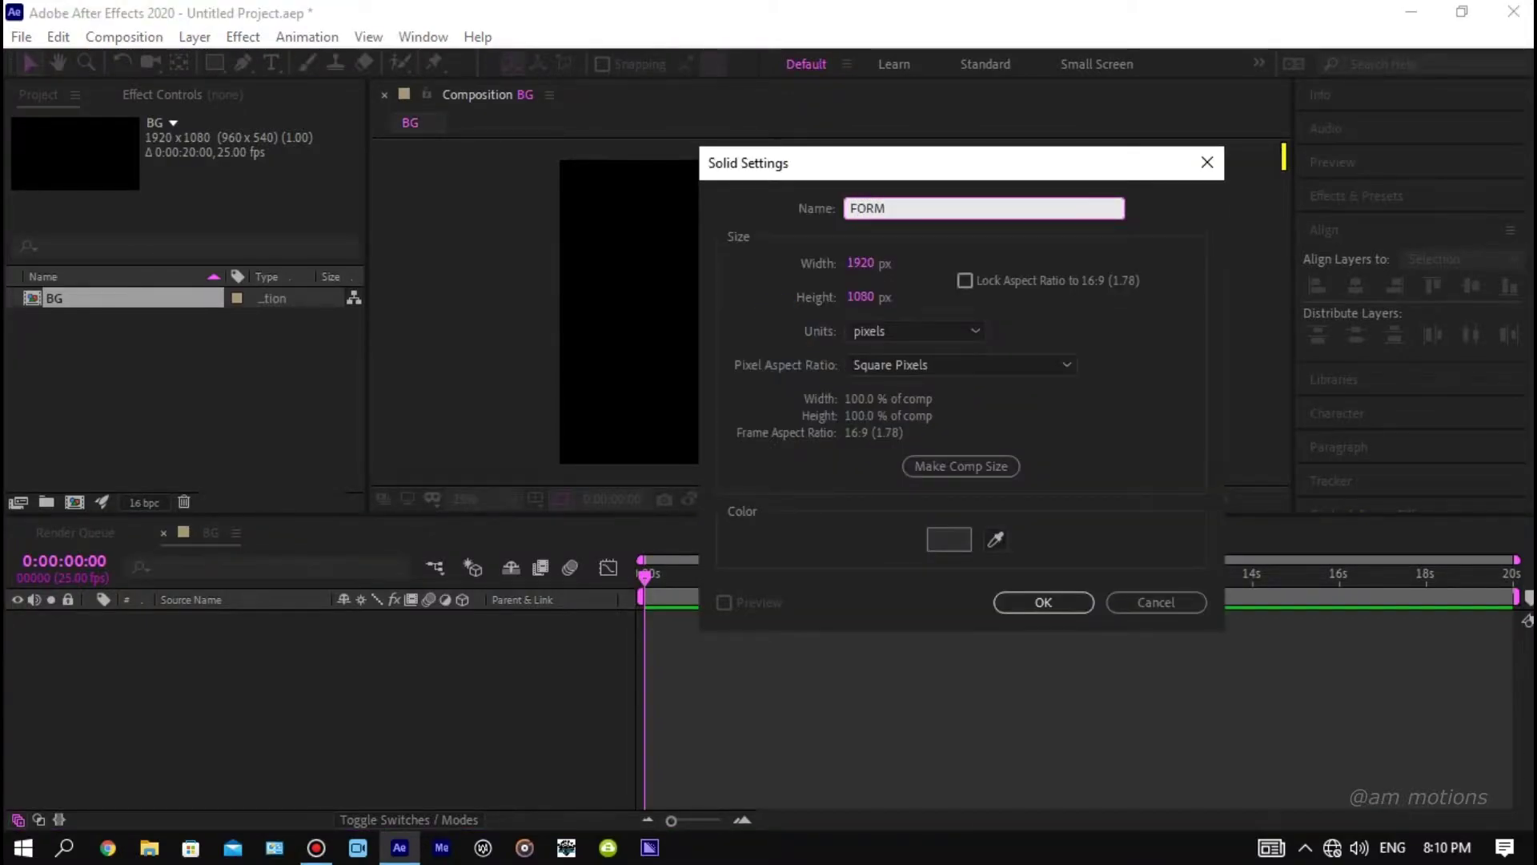
{"action": "key", "text": "Return"}
Apply the Trapcode Form effect to the FORM solid using the quick effect search.
{"action": "key", "text": "ctrl+space"}
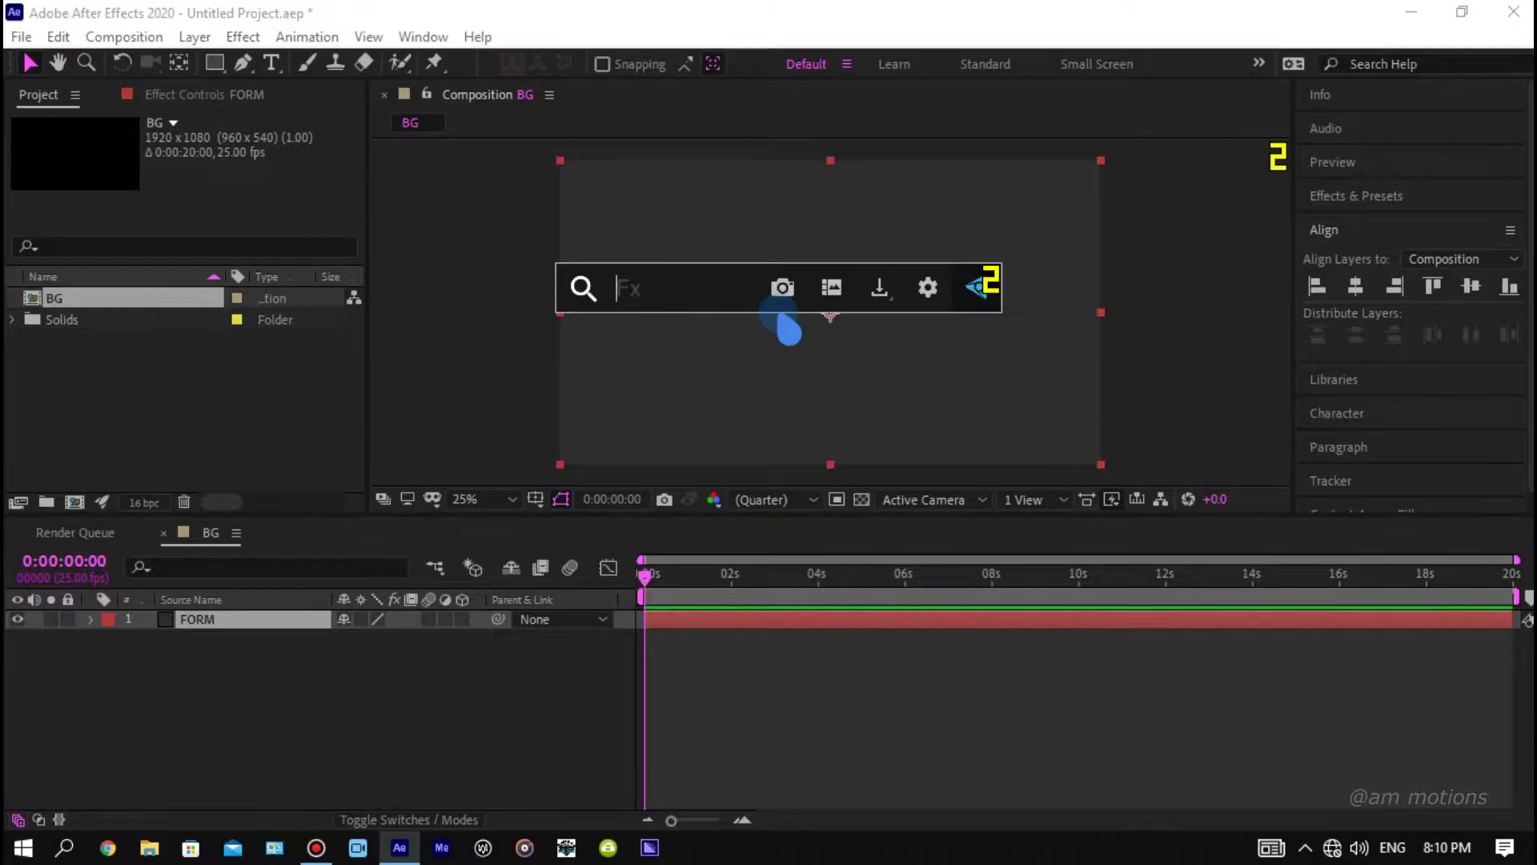
{"action": "type", "text": "fo"}
{"action": "key", "text": "Return"}
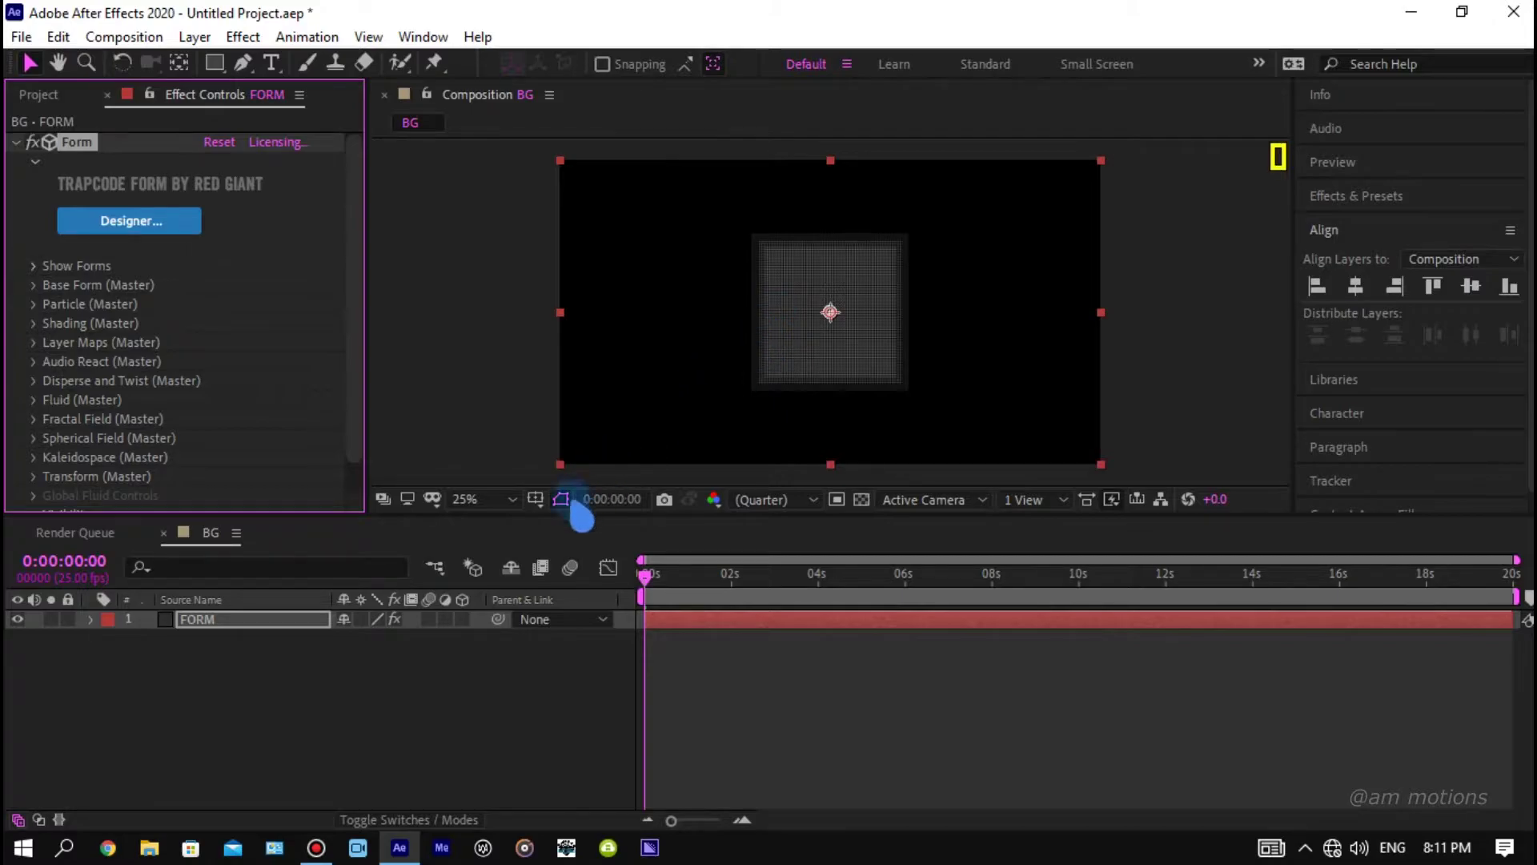
Expand the FORM layer's Form effect down to its Particle (Master) settings.
{"action": "left_click", "coordinate": [249, 620]}
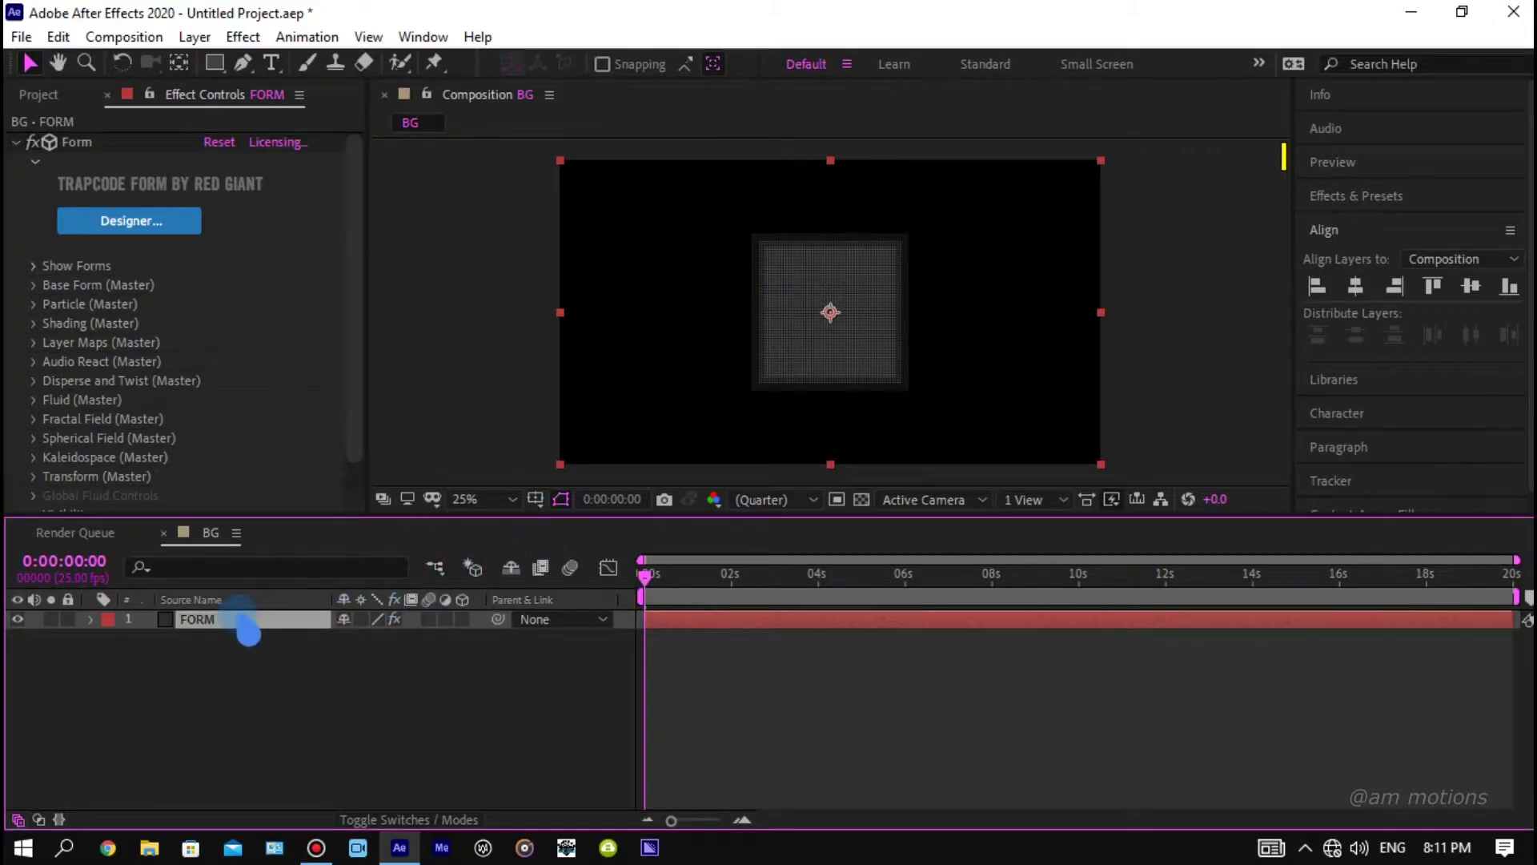
{"action": "left_click", "coordinate": [91, 619]}
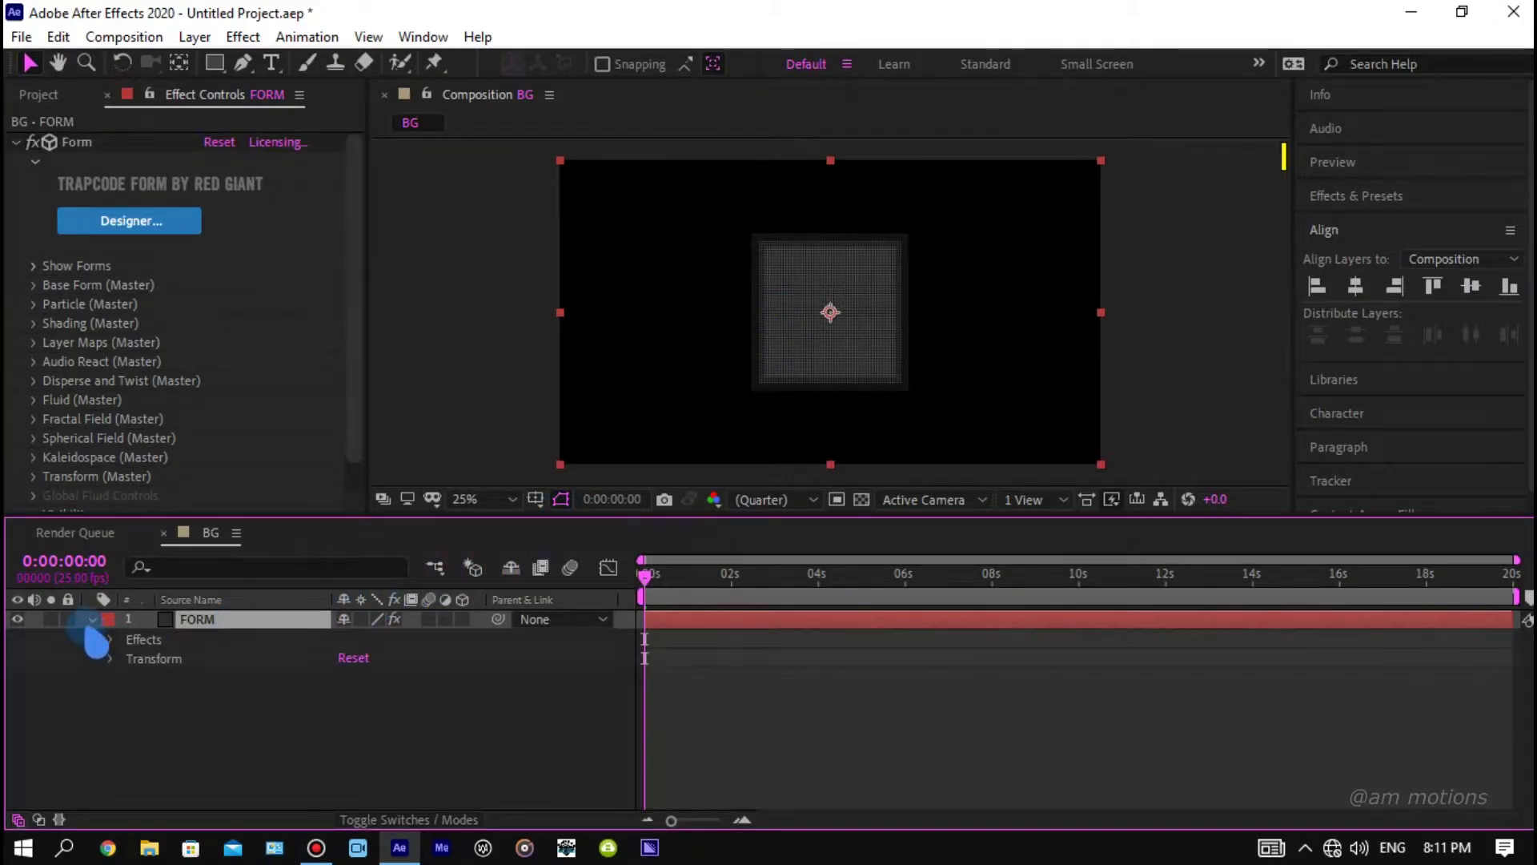
{"action": "left_click", "coordinate": [110, 640]}
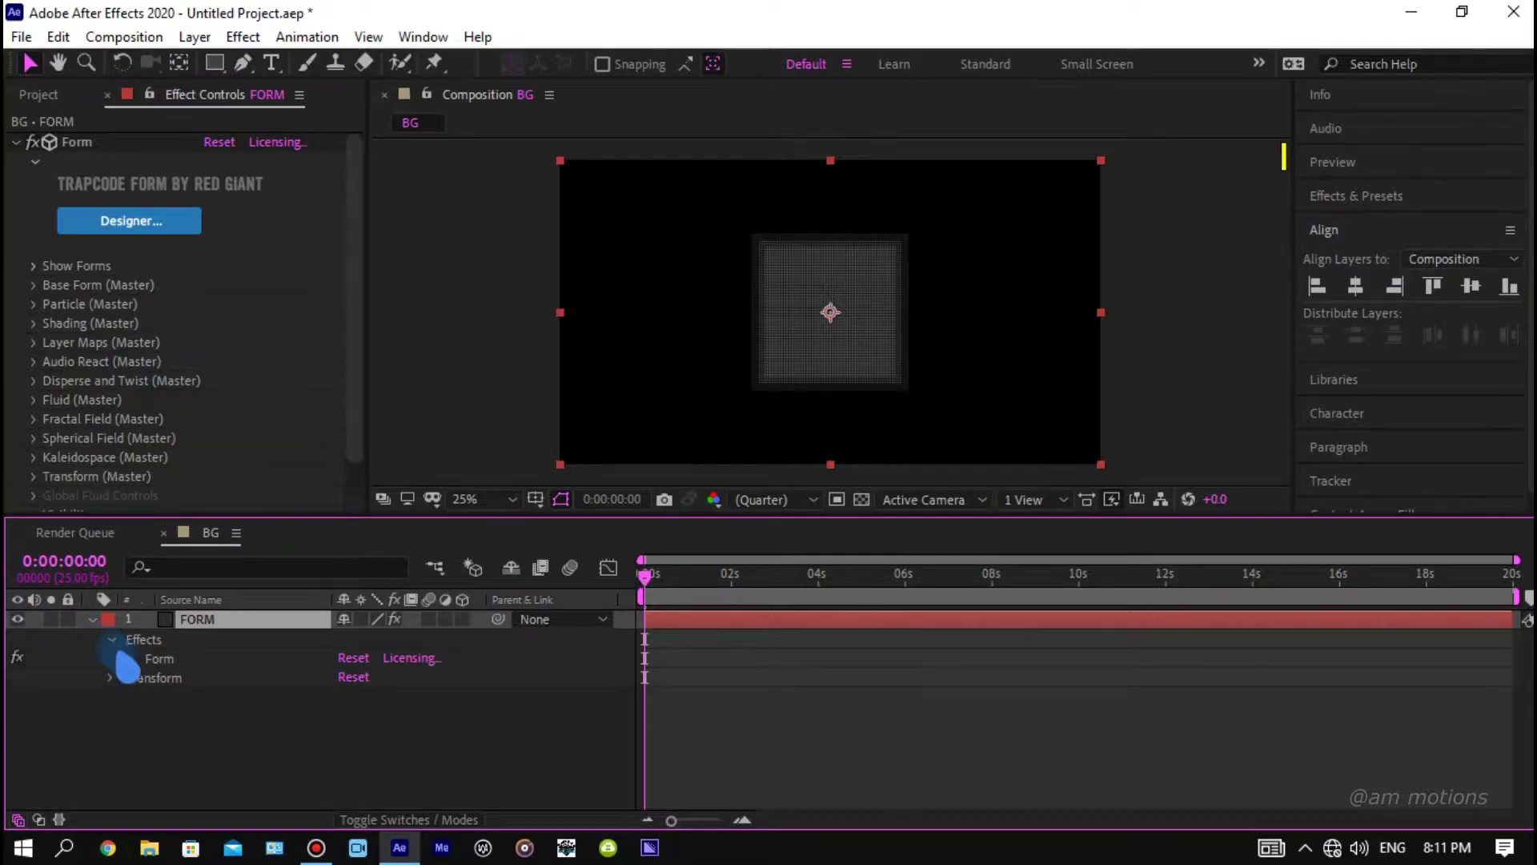
{"action": "left_click", "coordinate": [128, 658]}
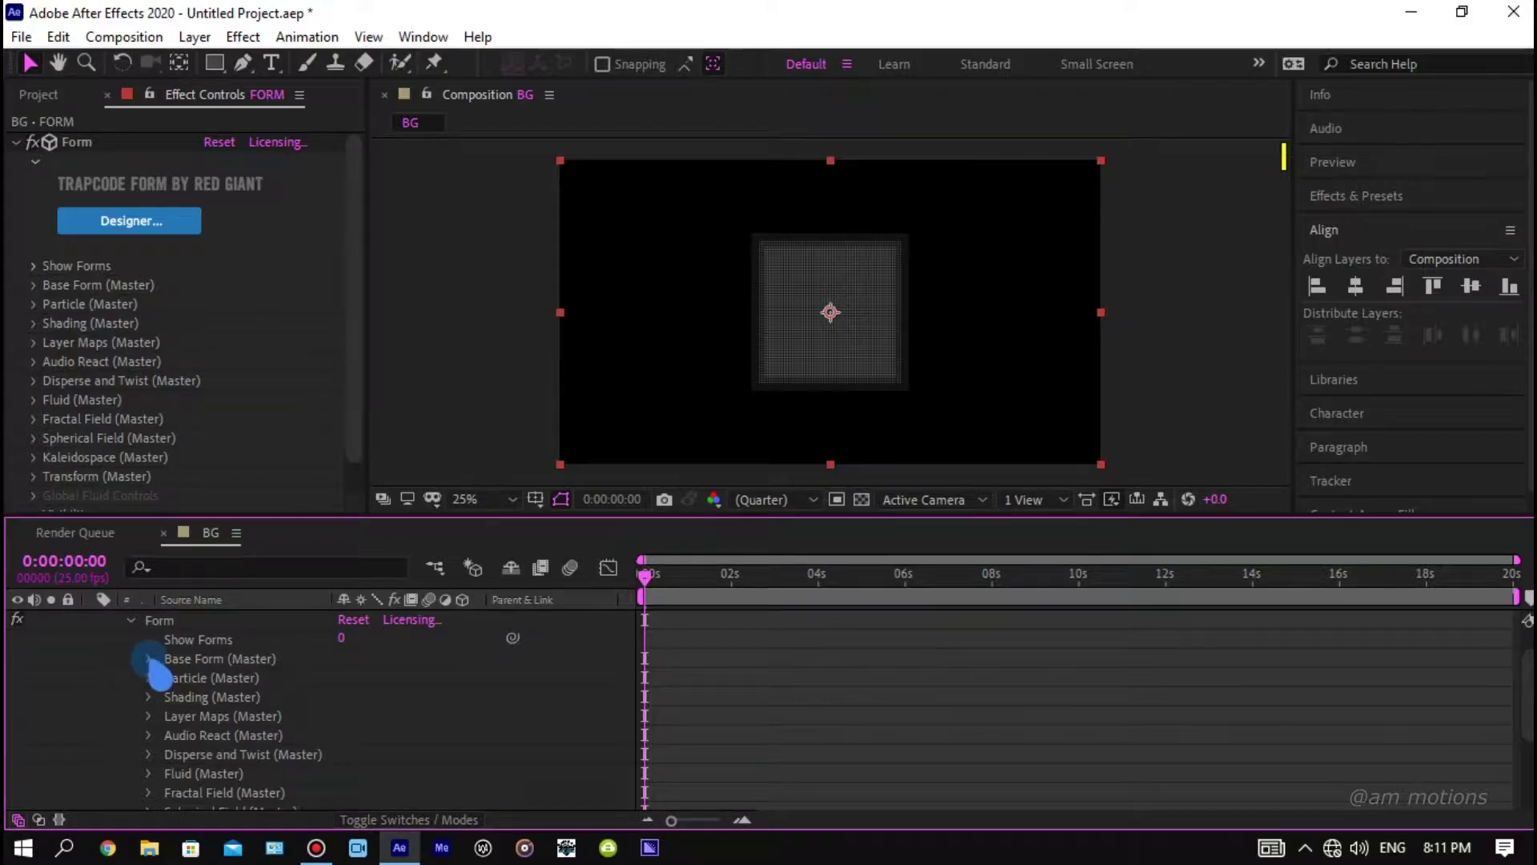
{"action": "left_click", "coordinate": [148, 658]}
{"action": "scroll", "coordinate": [130, 682], "scroll_direction": "down", "scroll_amount": 1}
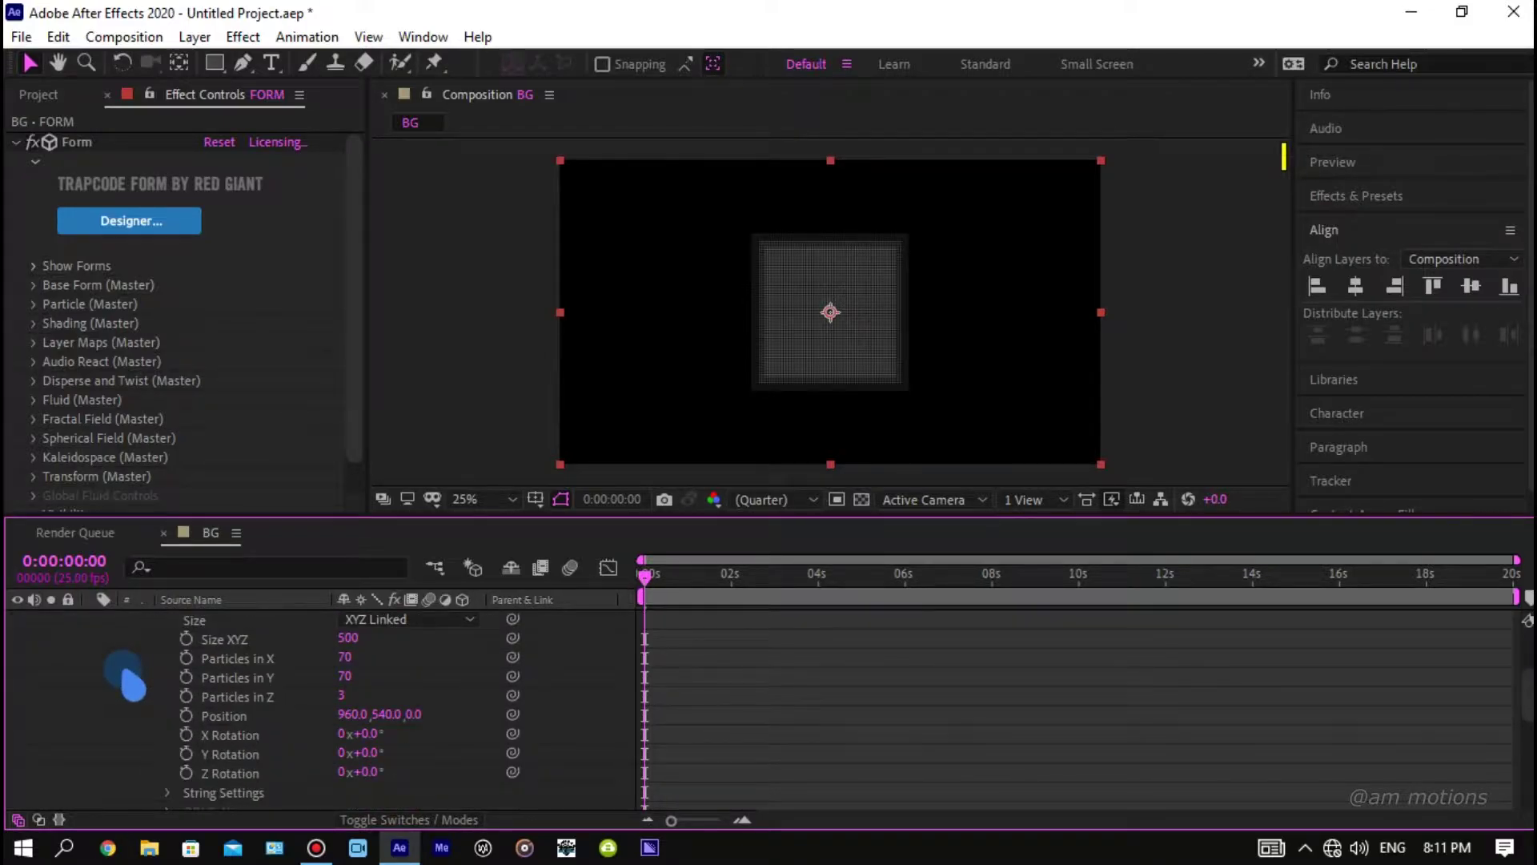
{"action": "scroll", "coordinate": [128, 676], "scroll_direction": "down", "scroll_amount": 1}
{"action": "scroll", "coordinate": [128, 677], "scroll_direction": "down", "scroll_amount": 1}
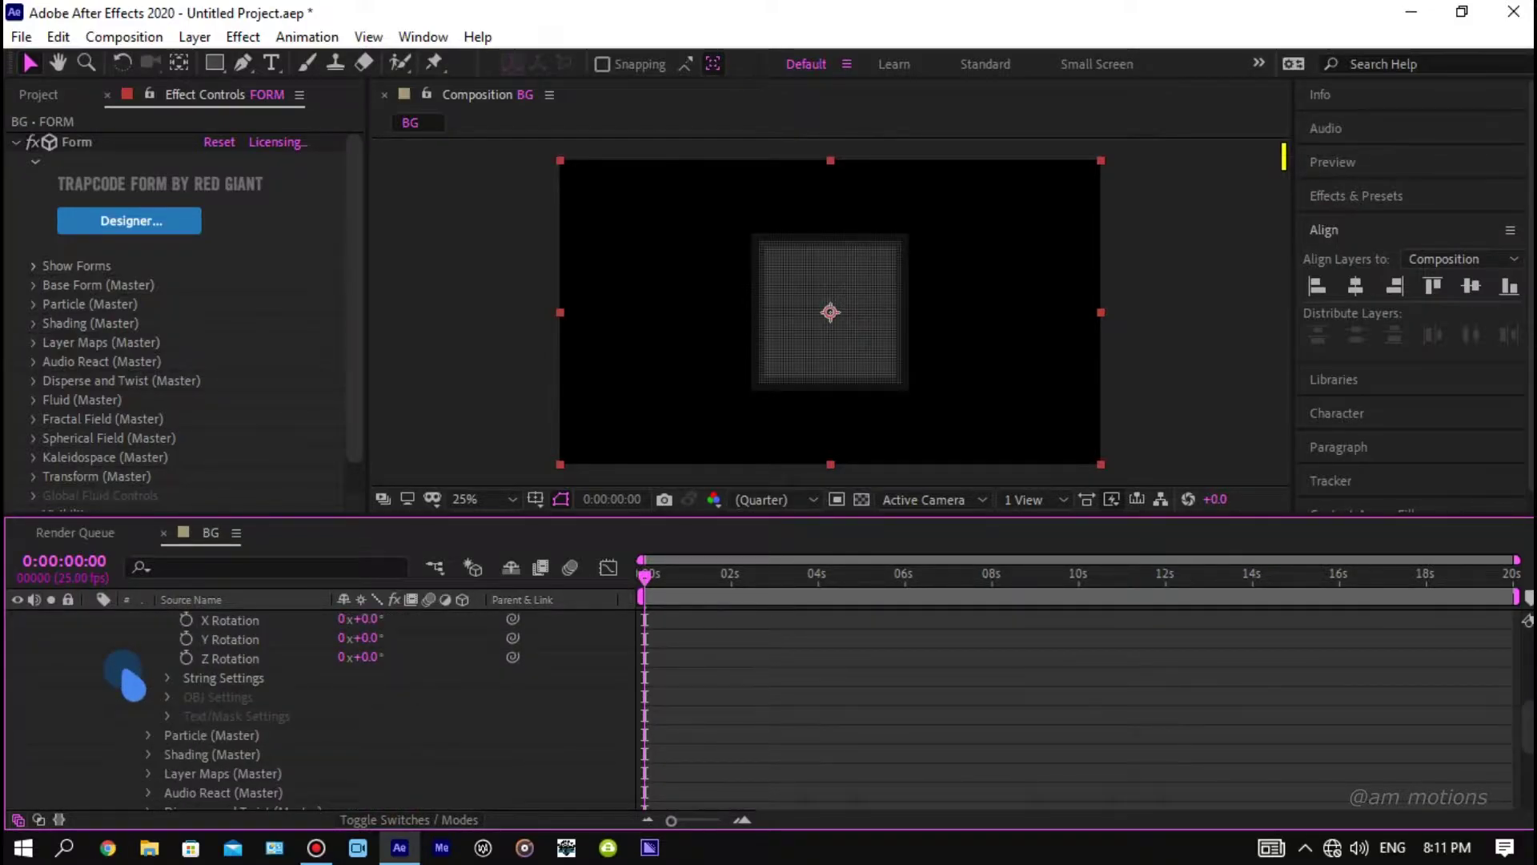
{"action": "scroll", "coordinate": [128, 679], "scroll_direction": "down", "scroll_amount": 1}
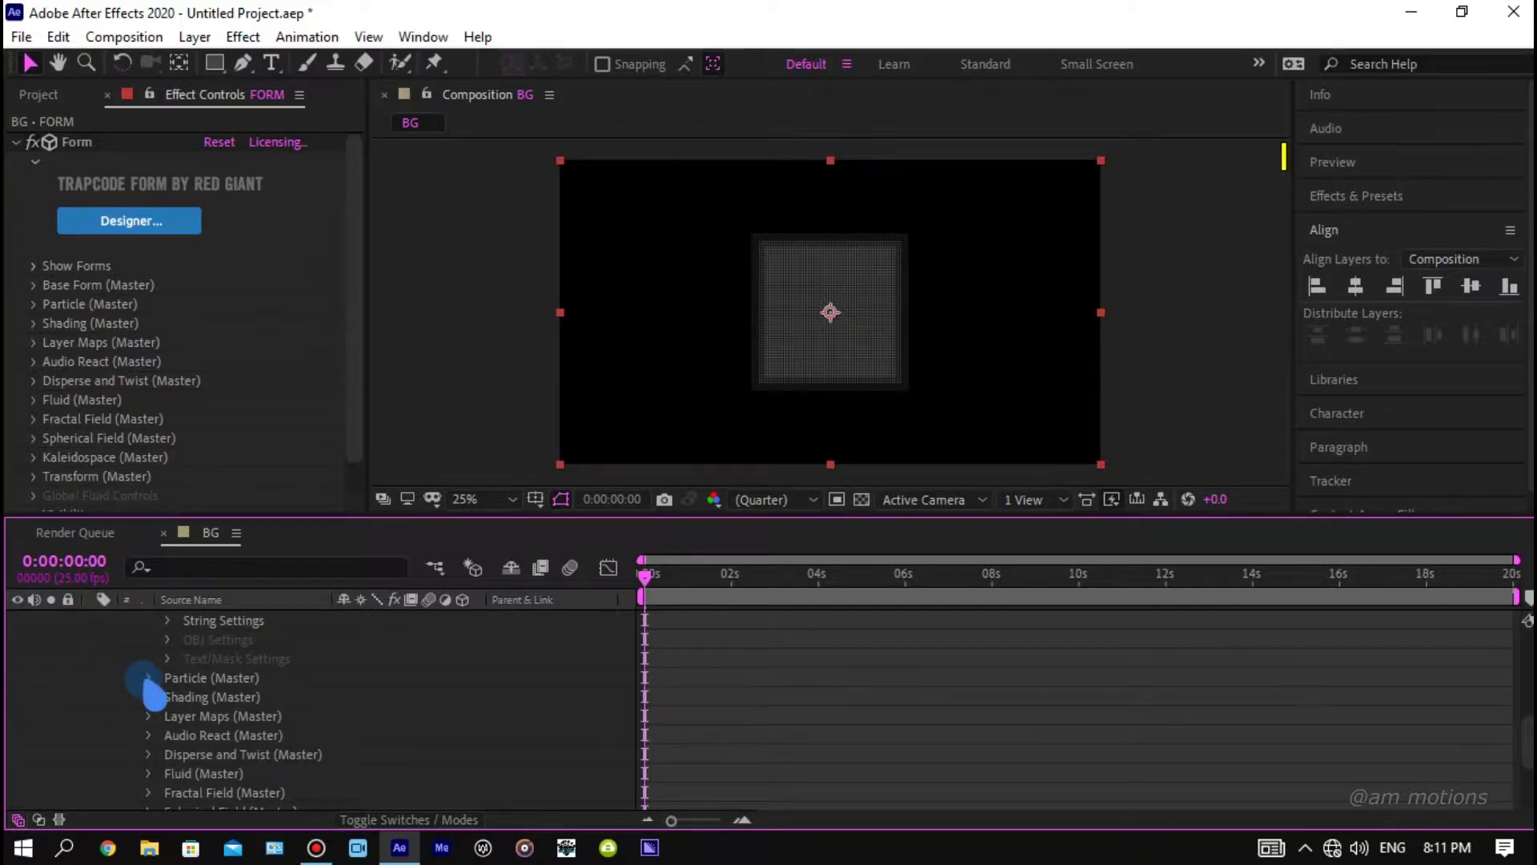
{"action": "left_click", "coordinate": [148, 677]}
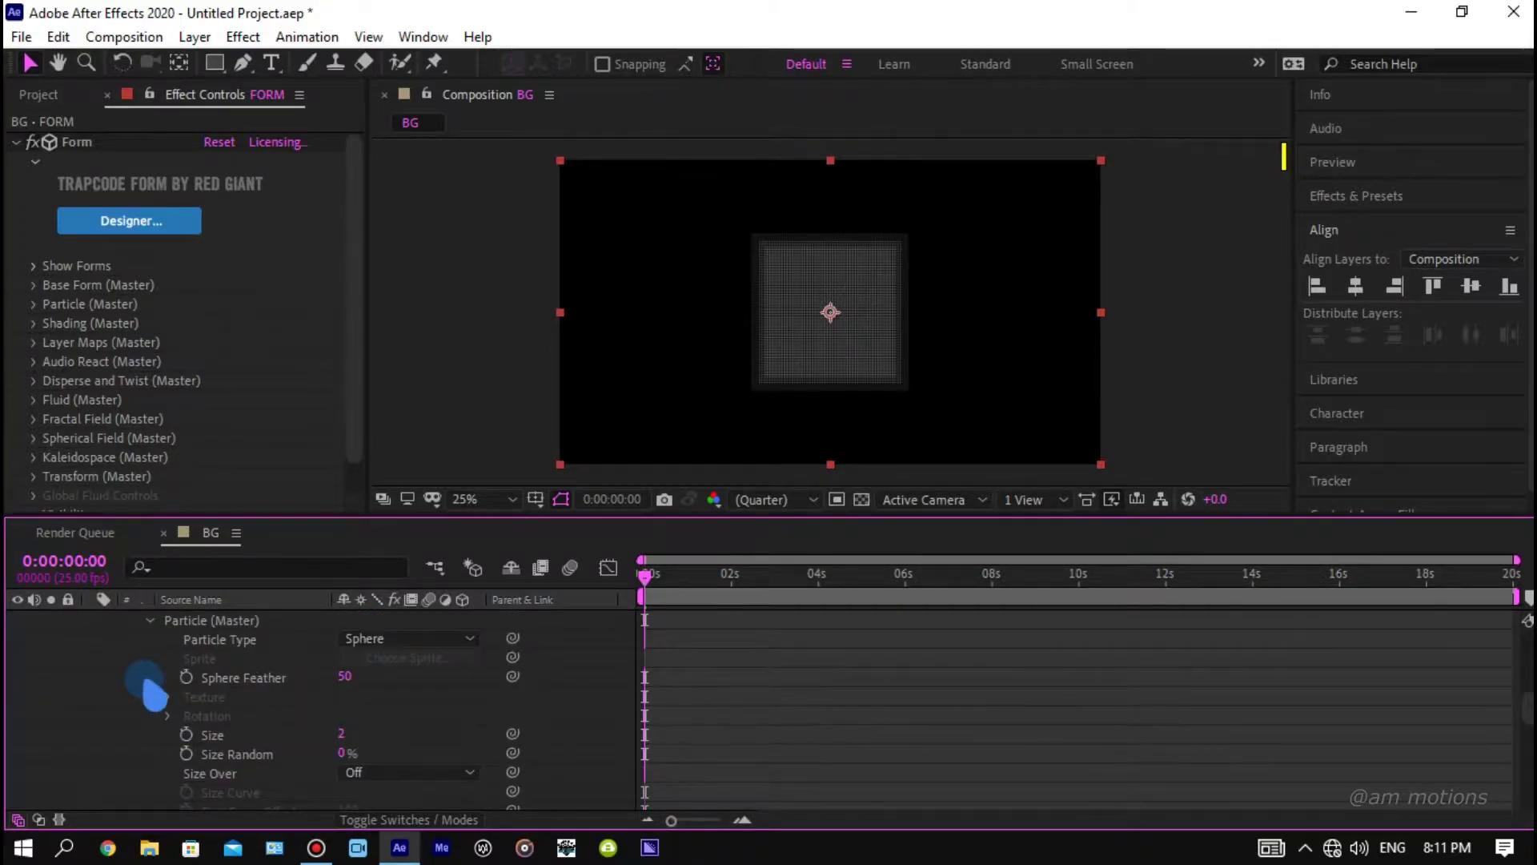
Set Sphere Feather to 0 and particle Size to 1.
{"action": "left_click", "coordinate": [345, 677]}
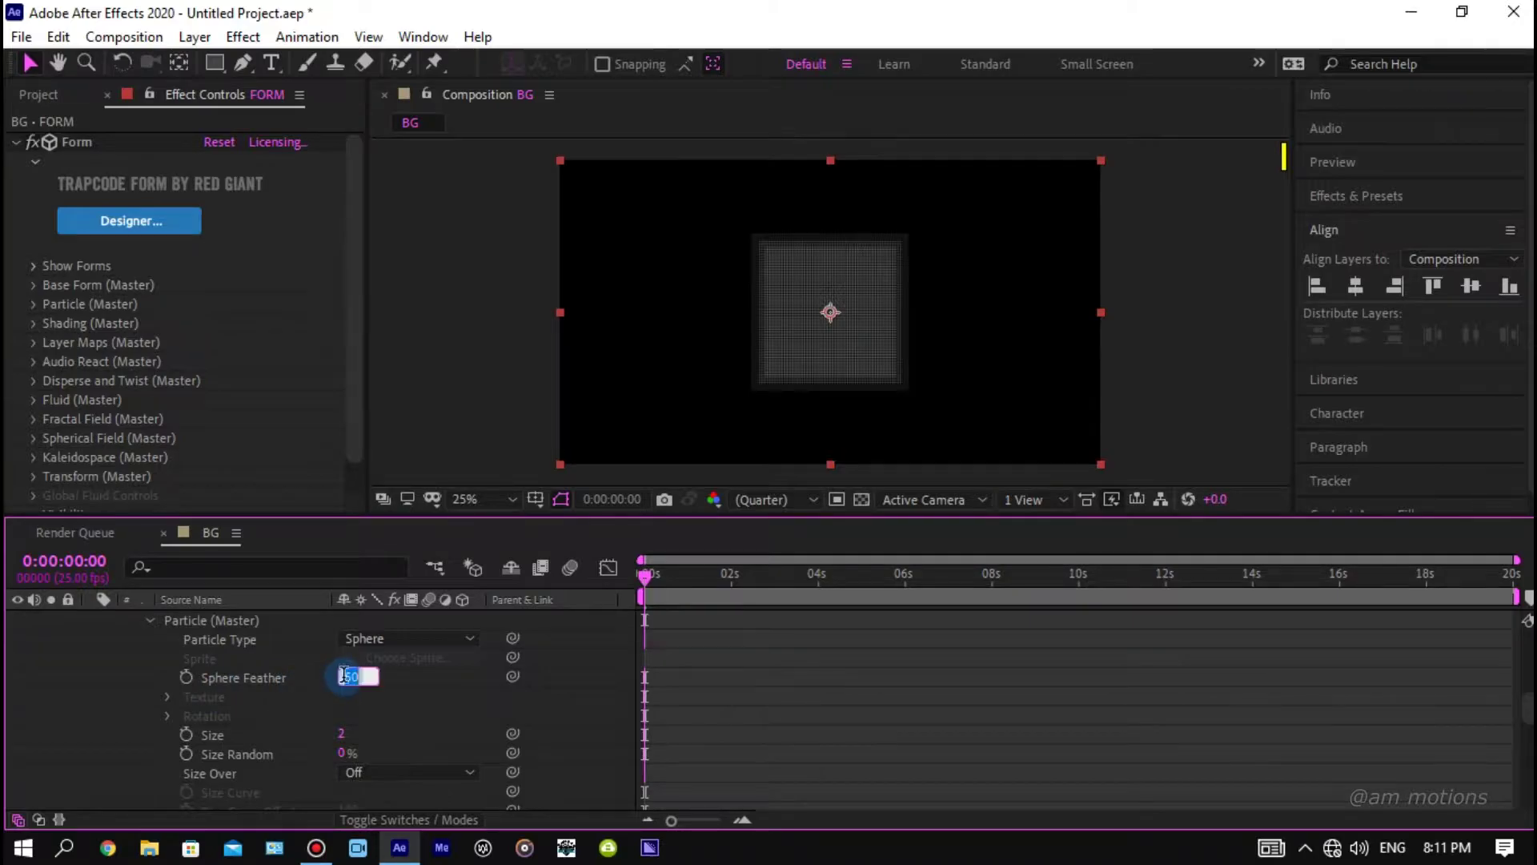
{"action": "type", "text": "0"}
{"action": "key", "text": "Return"}
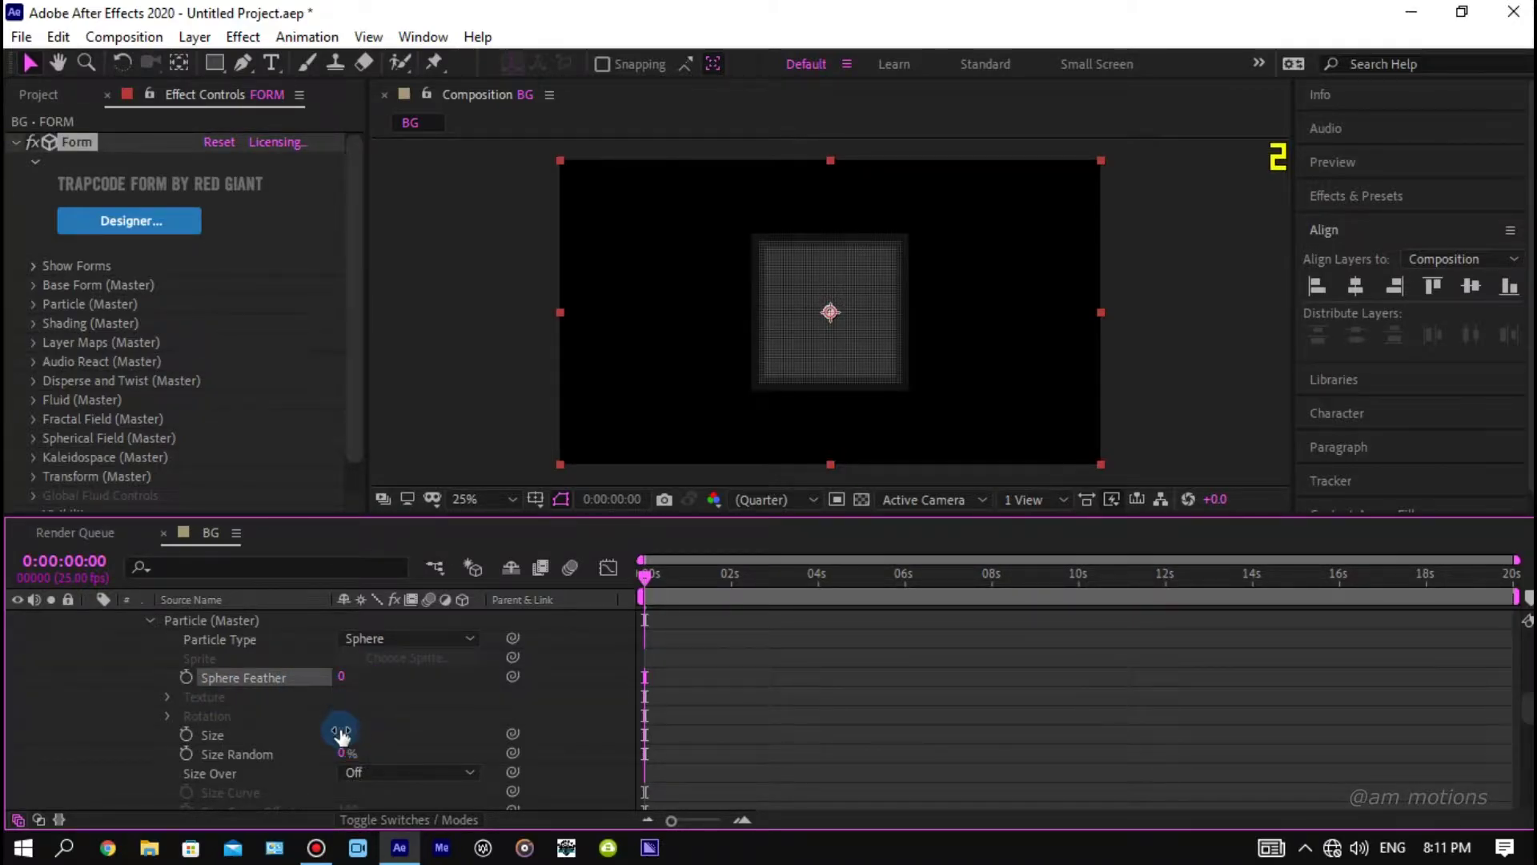
{"action": "left_click", "coordinate": [342, 734]}
{"action": "type", "text": "1"}
{"action": "key", "text": "Return"}
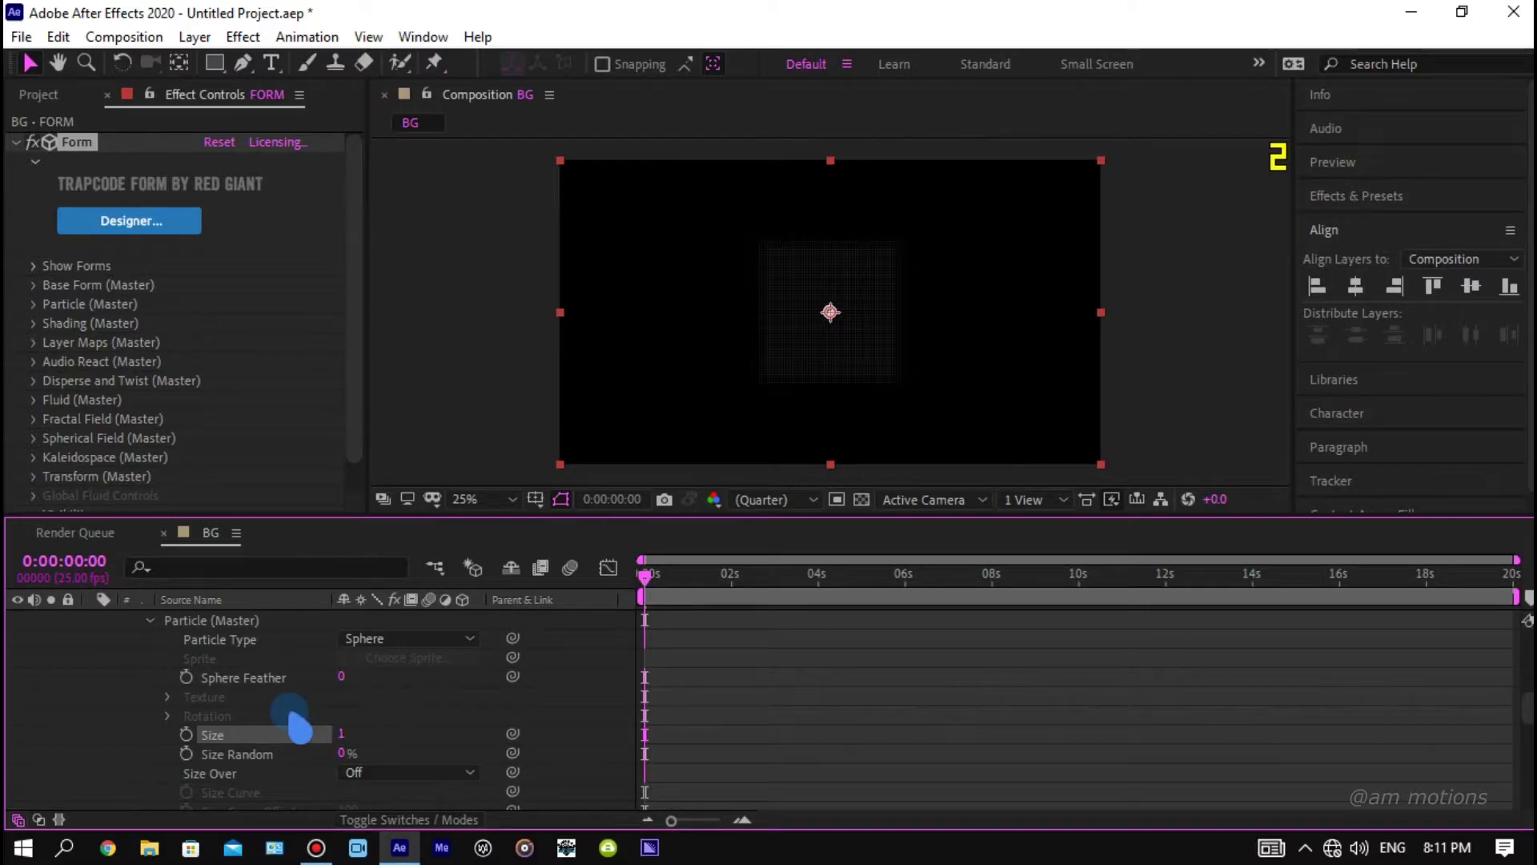
Change the Form particles' Blend Mode to Add.
{"action": "scroll", "coordinate": [298, 723], "scroll_direction": "down", "scroll_amount": 3}
{"action": "scroll", "coordinate": [298, 723], "scroll_direction": "down", "scroll_amount": 2}
{"action": "scroll", "coordinate": [298, 723], "scroll_direction": "down", "scroll_amount": 1}
{"action": "scroll", "coordinate": [298, 723], "scroll_direction": "down", "scroll_amount": 2}
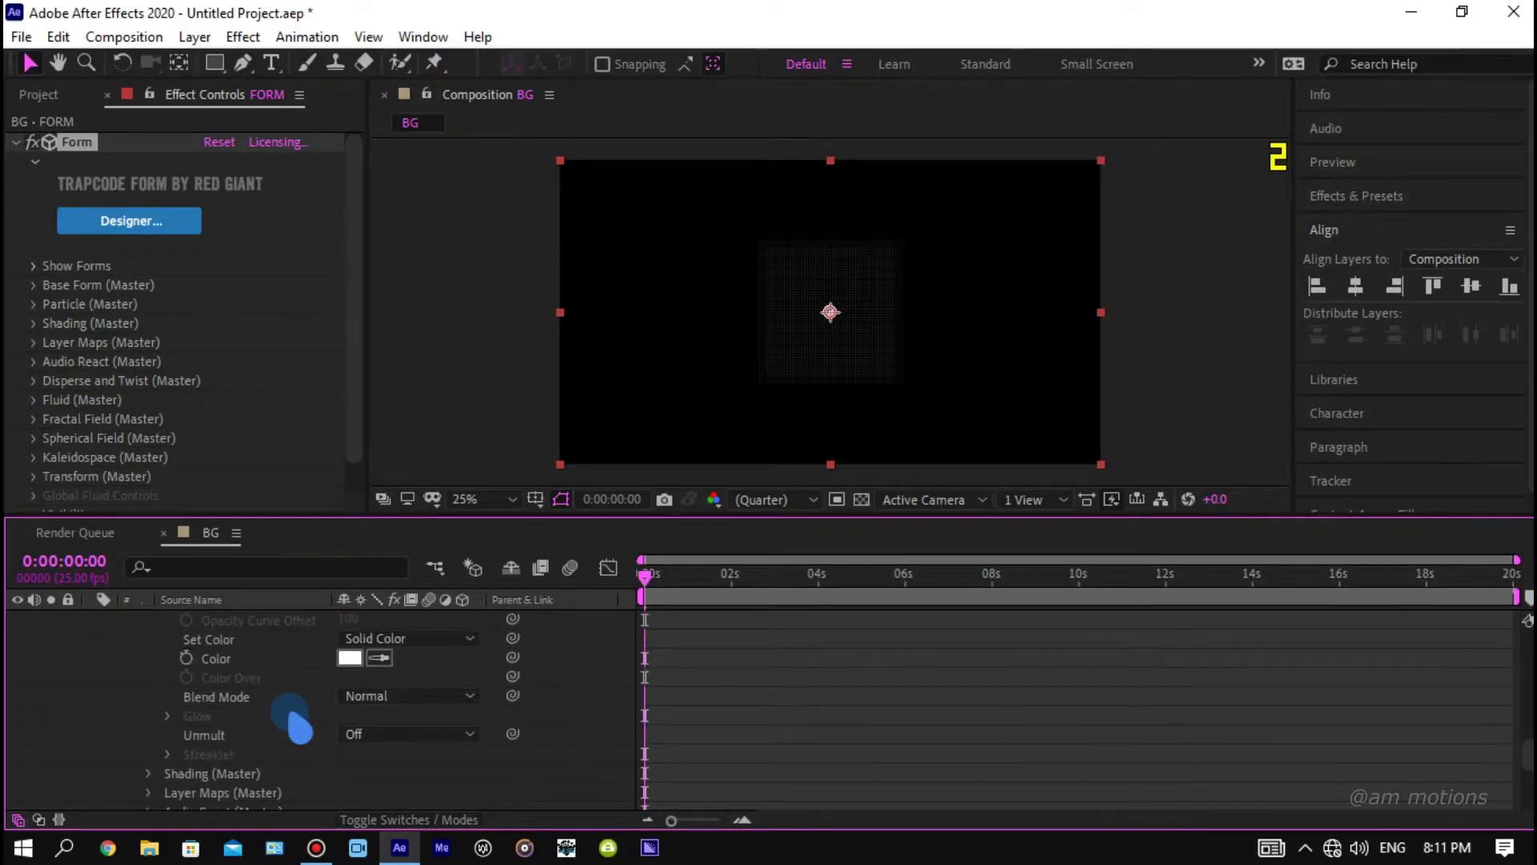
{"action": "left_click", "coordinate": [356, 699]}
{"action": "key", "text": "Down"}
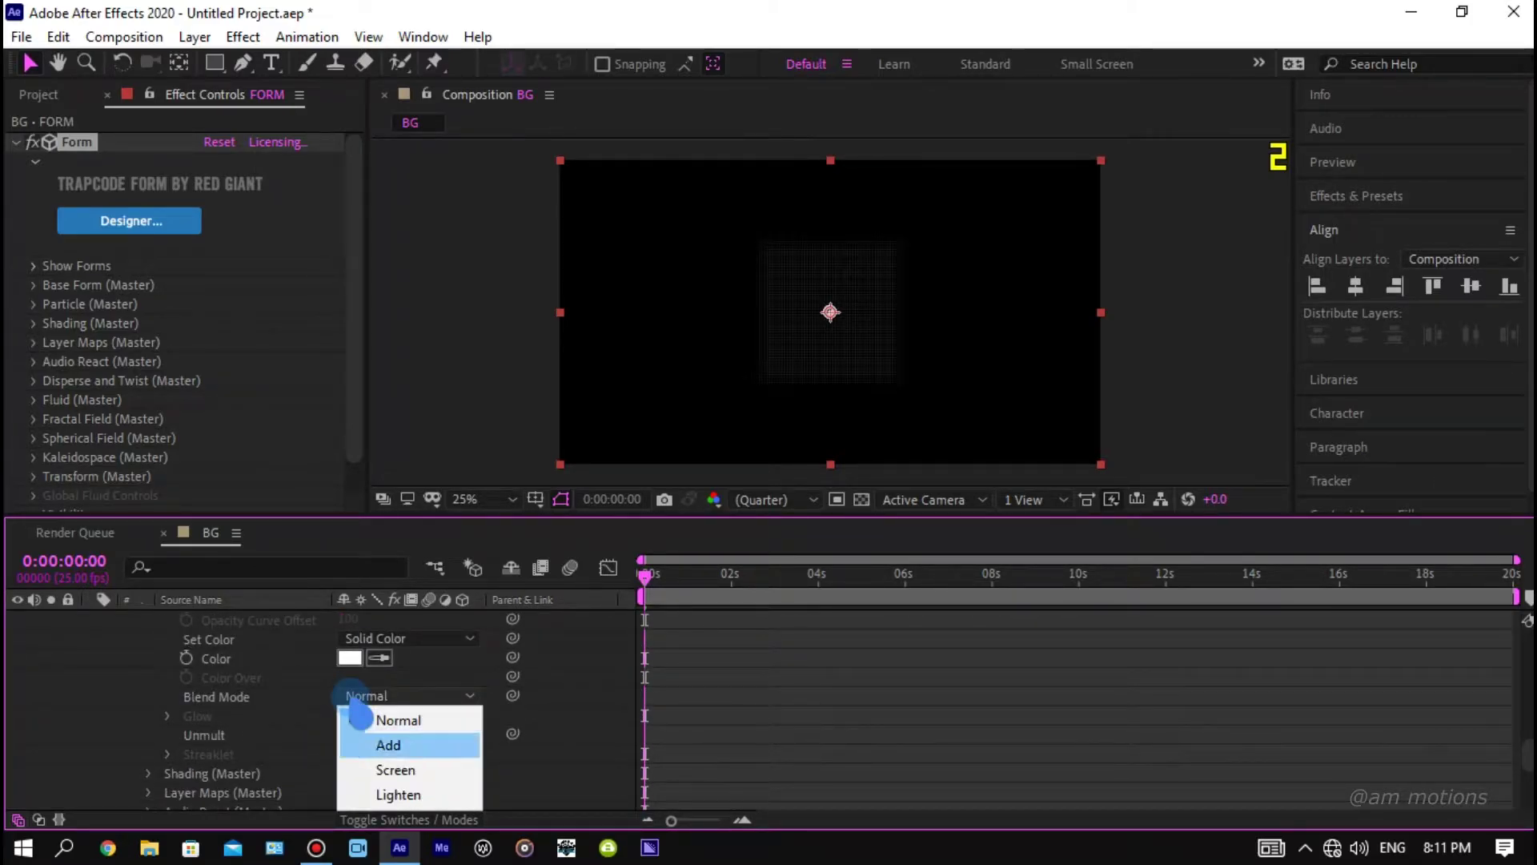
{"action": "key", "text": "Return"}
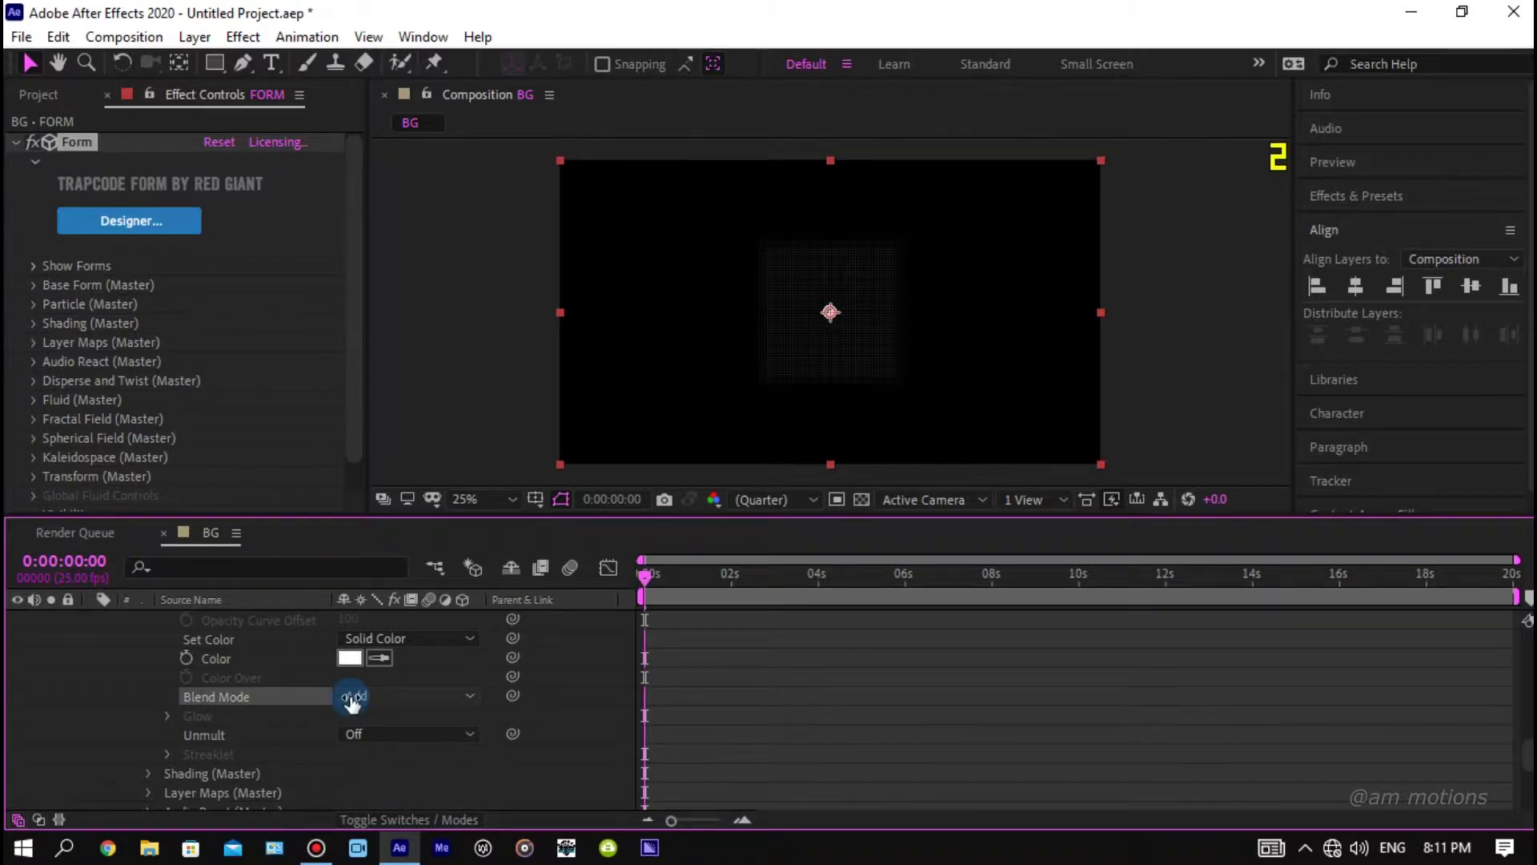
Expand Disperse and Twist and set the Twist value to 20.
{"action": "scroll", "coordinate": [324, 705], "scroll_direction": "down", "scroll_amount": 2}
{"action": "scroll", "coordinate": [324, 705], "scroll_direction": "down", "scroll_amount": 1}
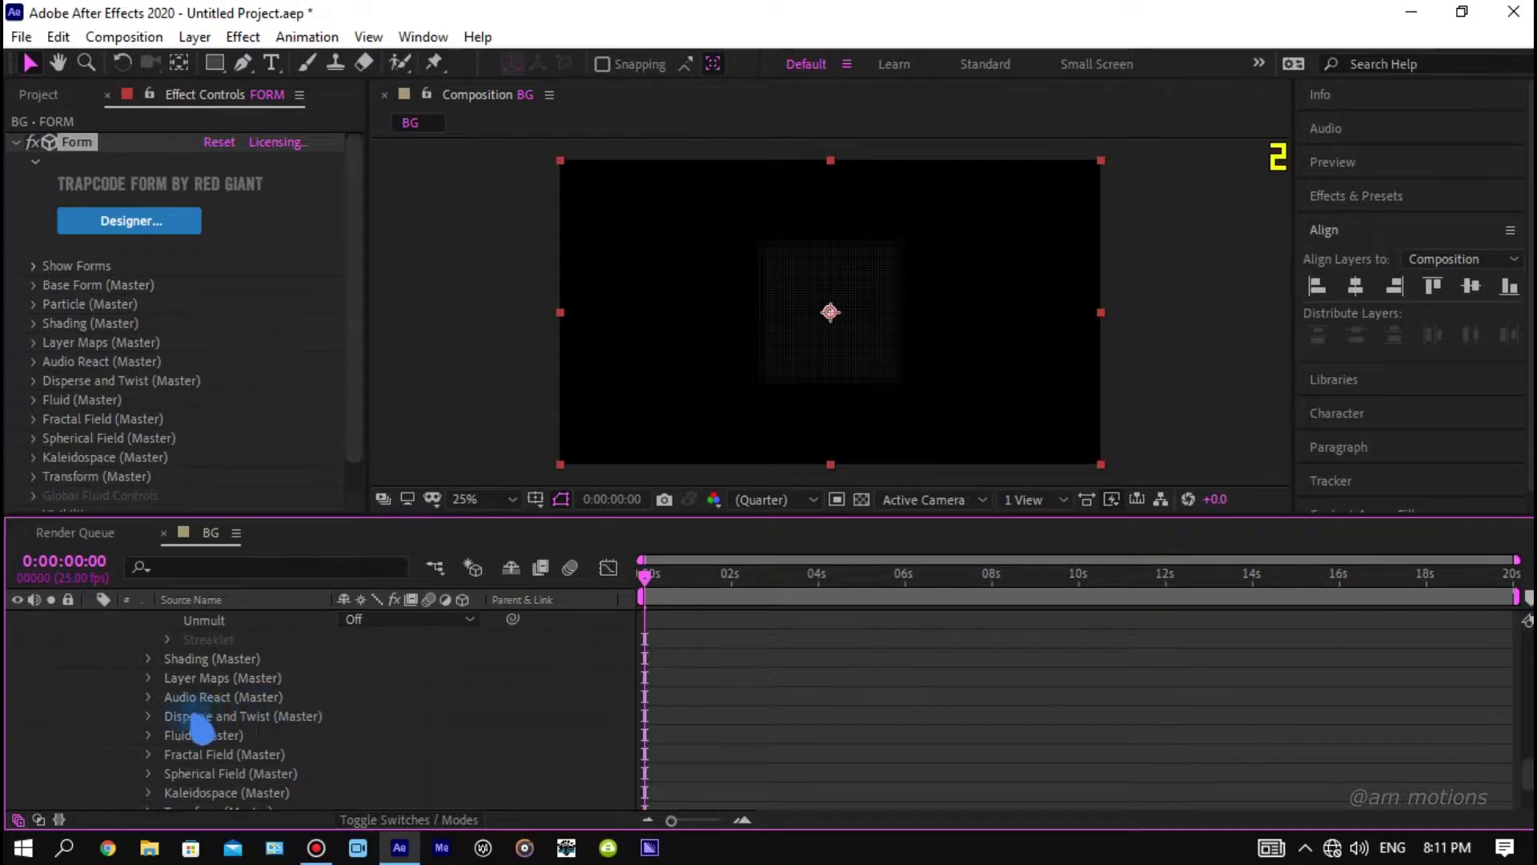
{"action": "left_click", "coordinate": [148, 716]}
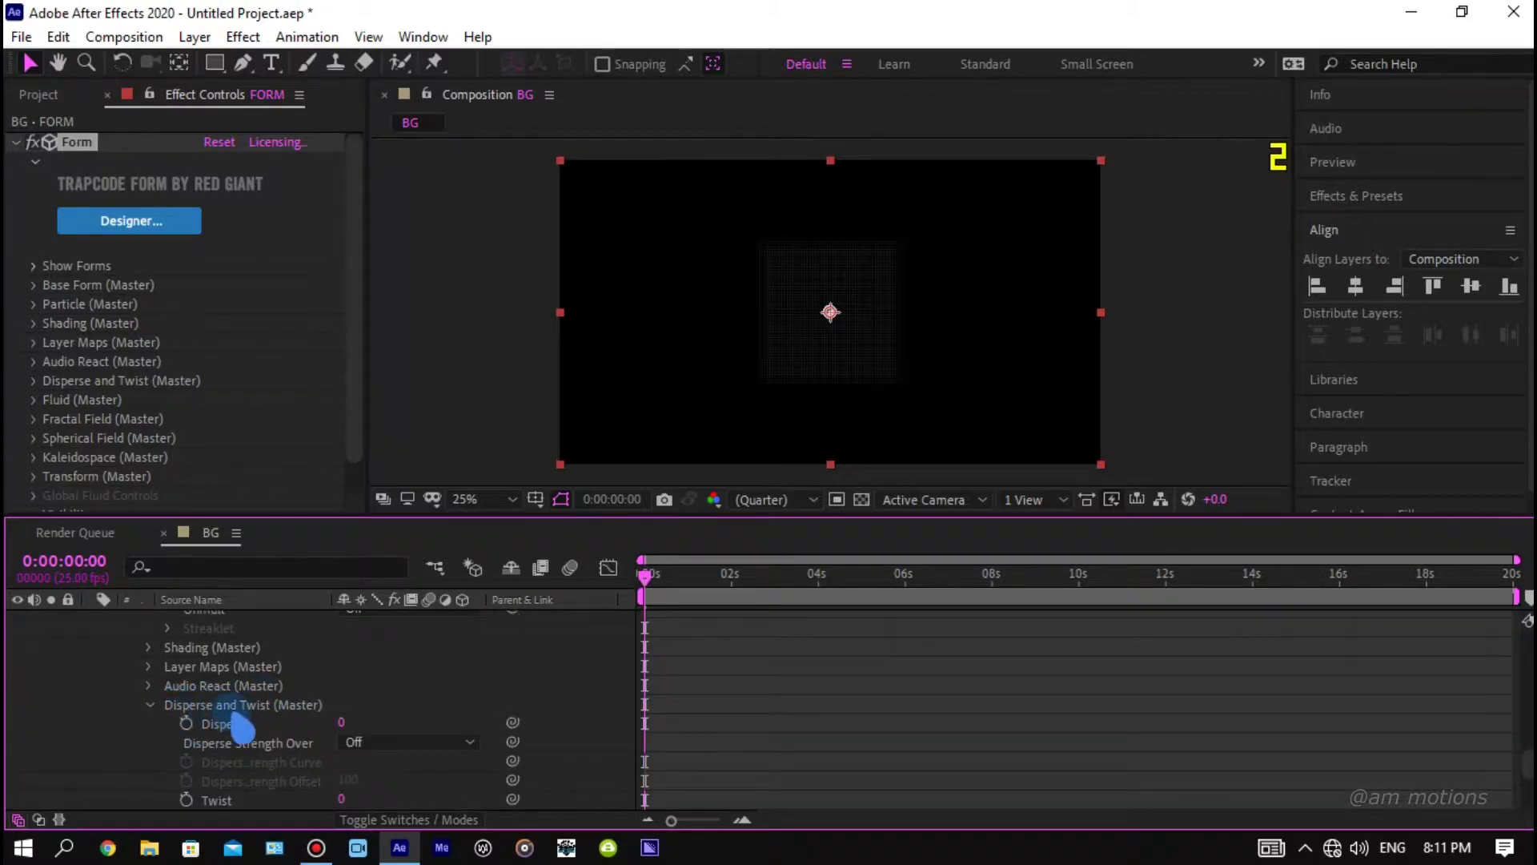
{"action": "scroll", "coordinate": [248, 721], "scroll_direction": "down", "scroll_amount": 2}
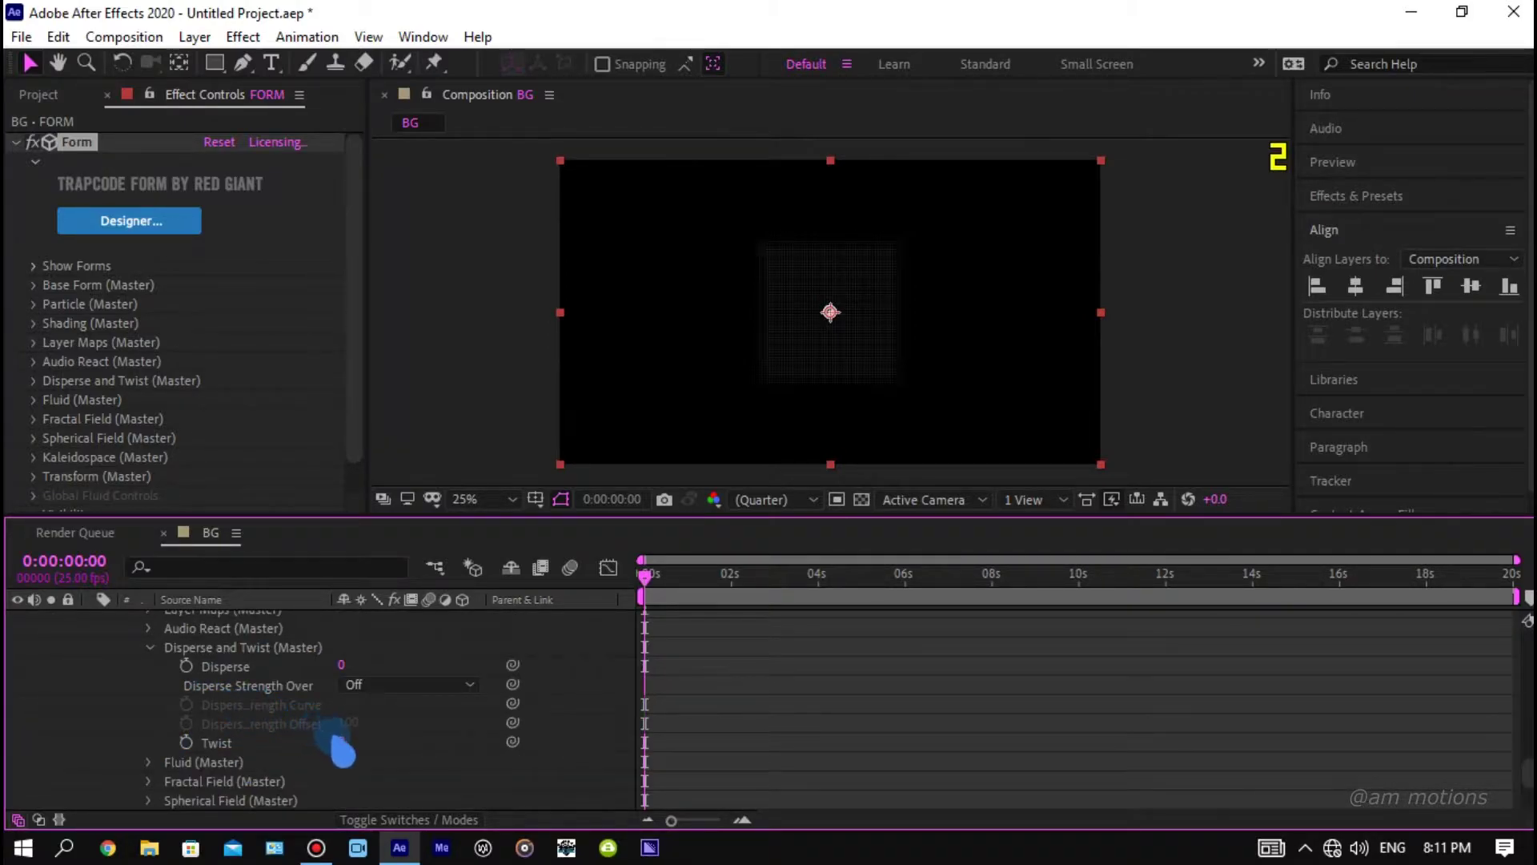
{"action": "left_click", "coordinate": [343, 742]}
{"action": "type", "text": "2"}
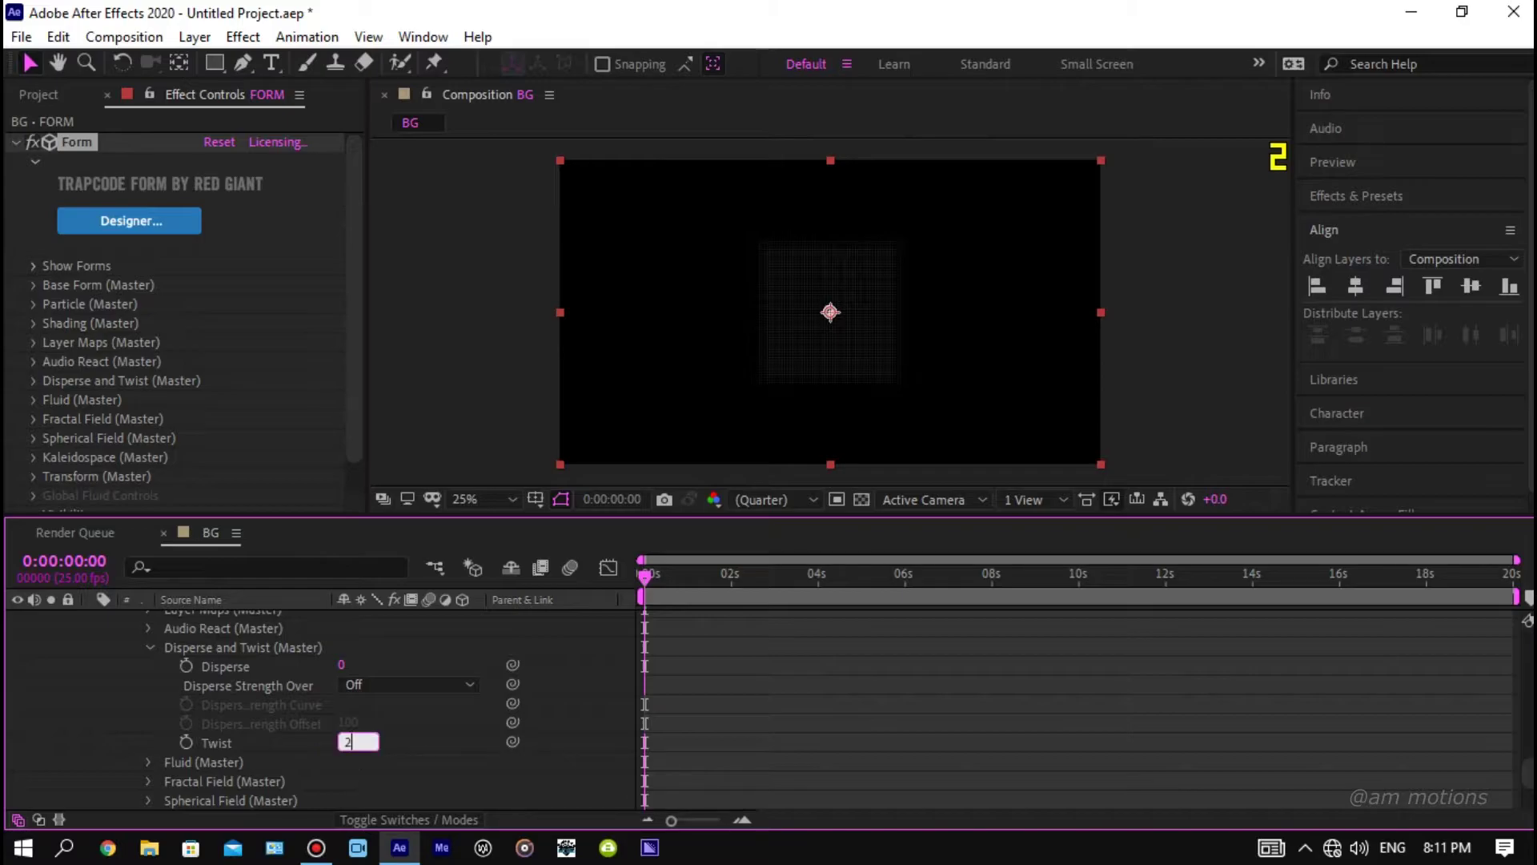
{"action": "type", "text": "00"}
{"action": "key", "text": "Return"}
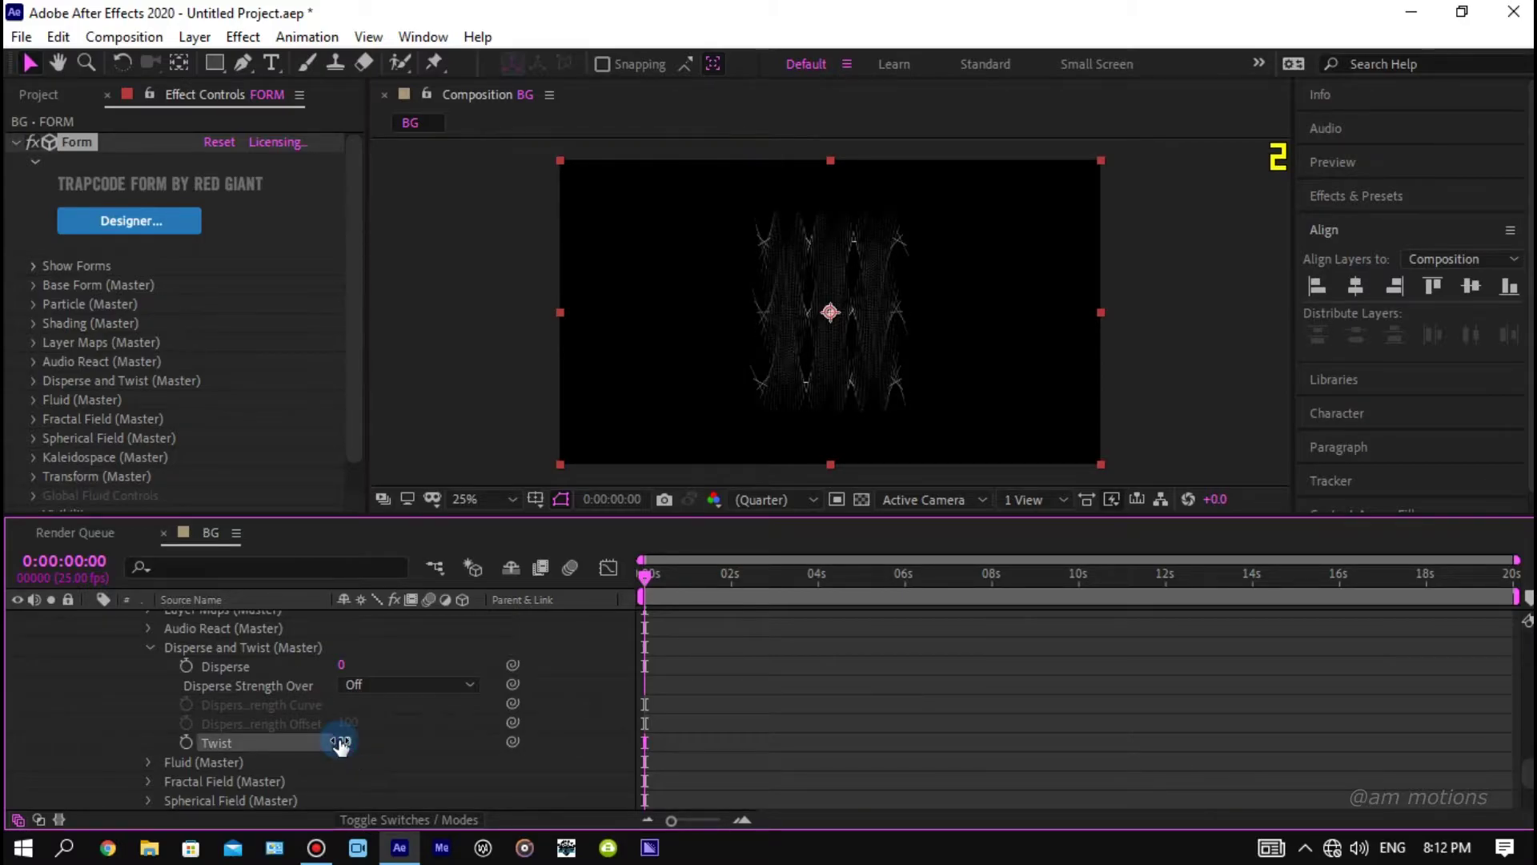
{"action": "scroll", "coordinate": [294, 744], "scroll_direction": "down", "scroll_amount": 3}
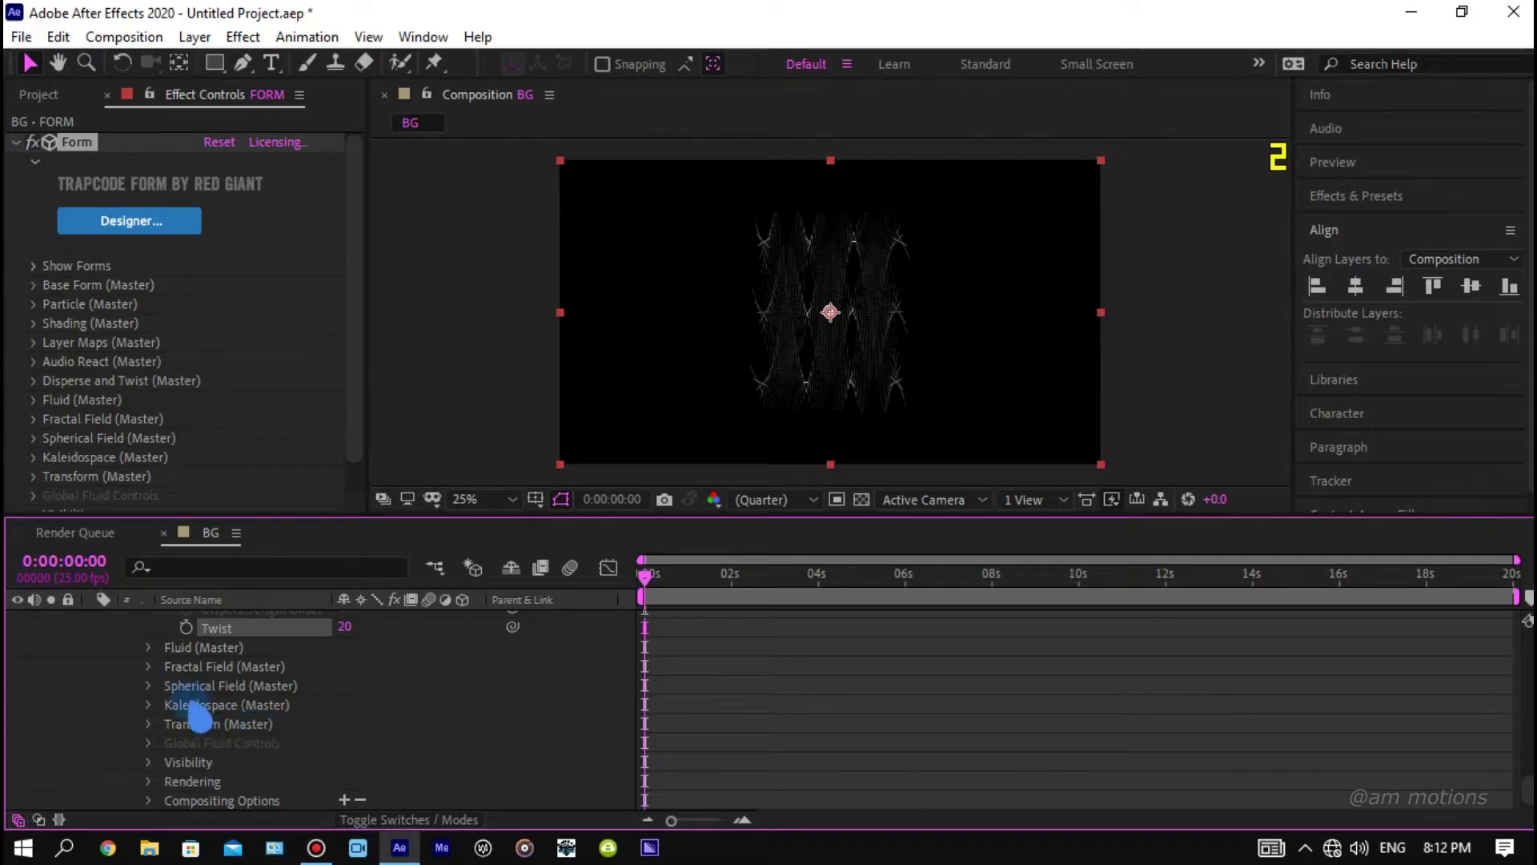
In Fractal Field, set Displace to 500, Affect Opacity to 200 and Affect Size to 6.
{"action": "left_click", "coordinate": [149, 666]}
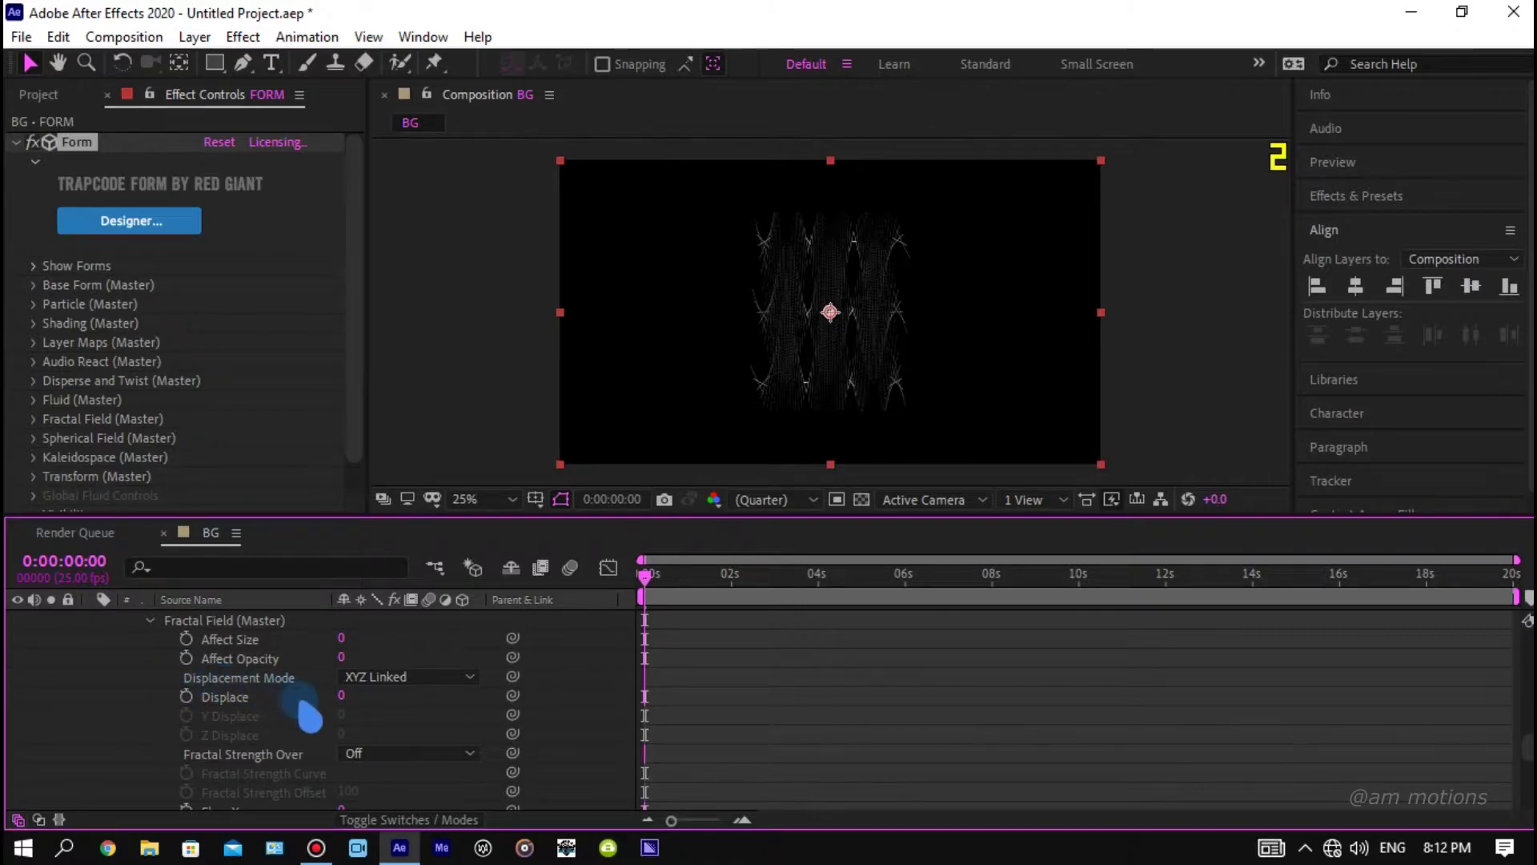
{"action": "left_click", "coordinate": [341, 694]}
{"action": "type", "text": "500"}
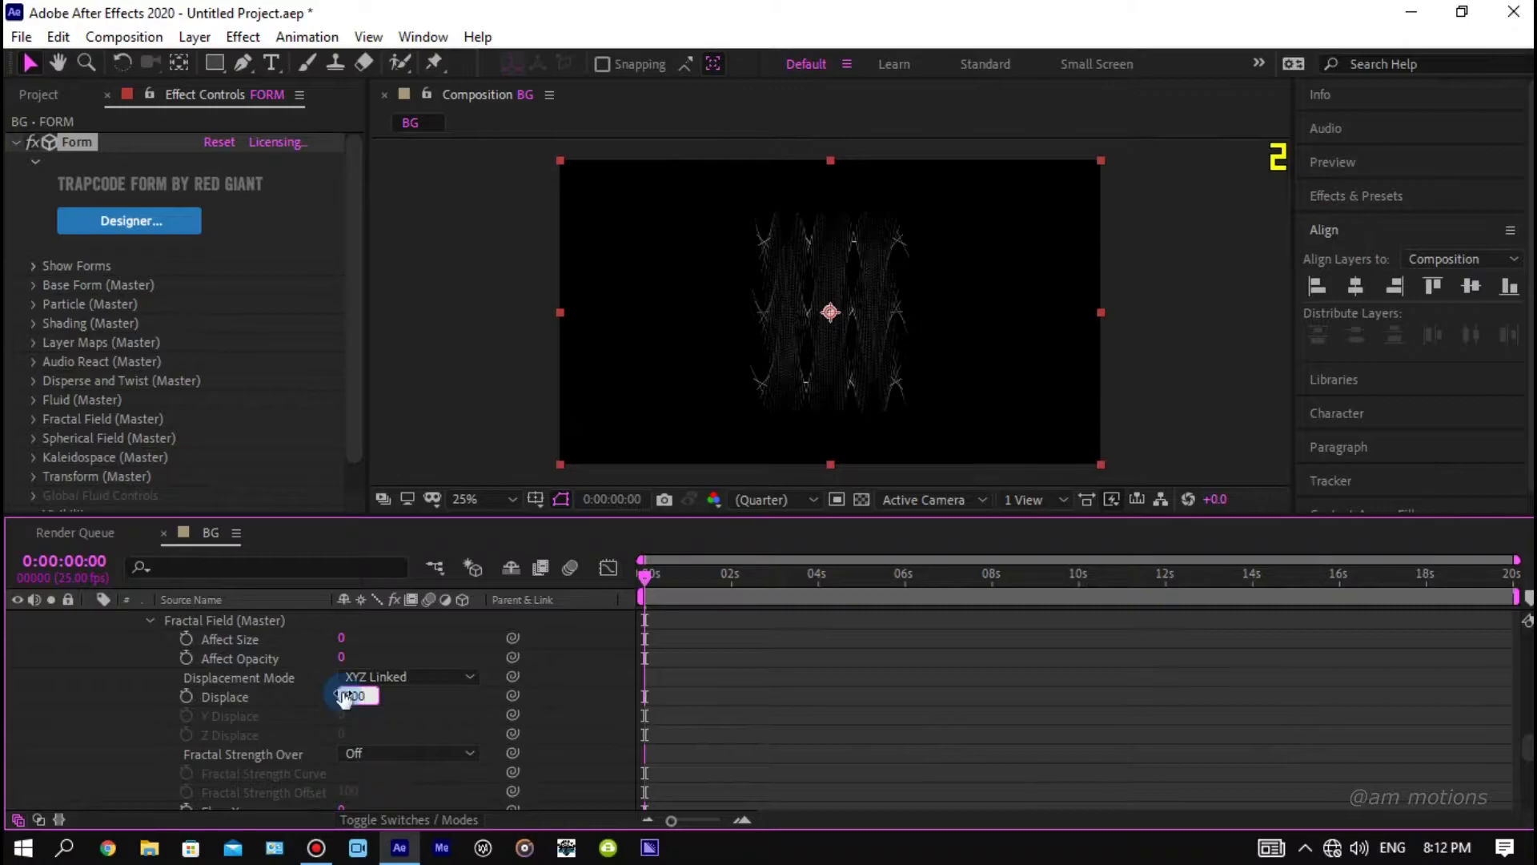
{"action": "key", "text": "Return"}
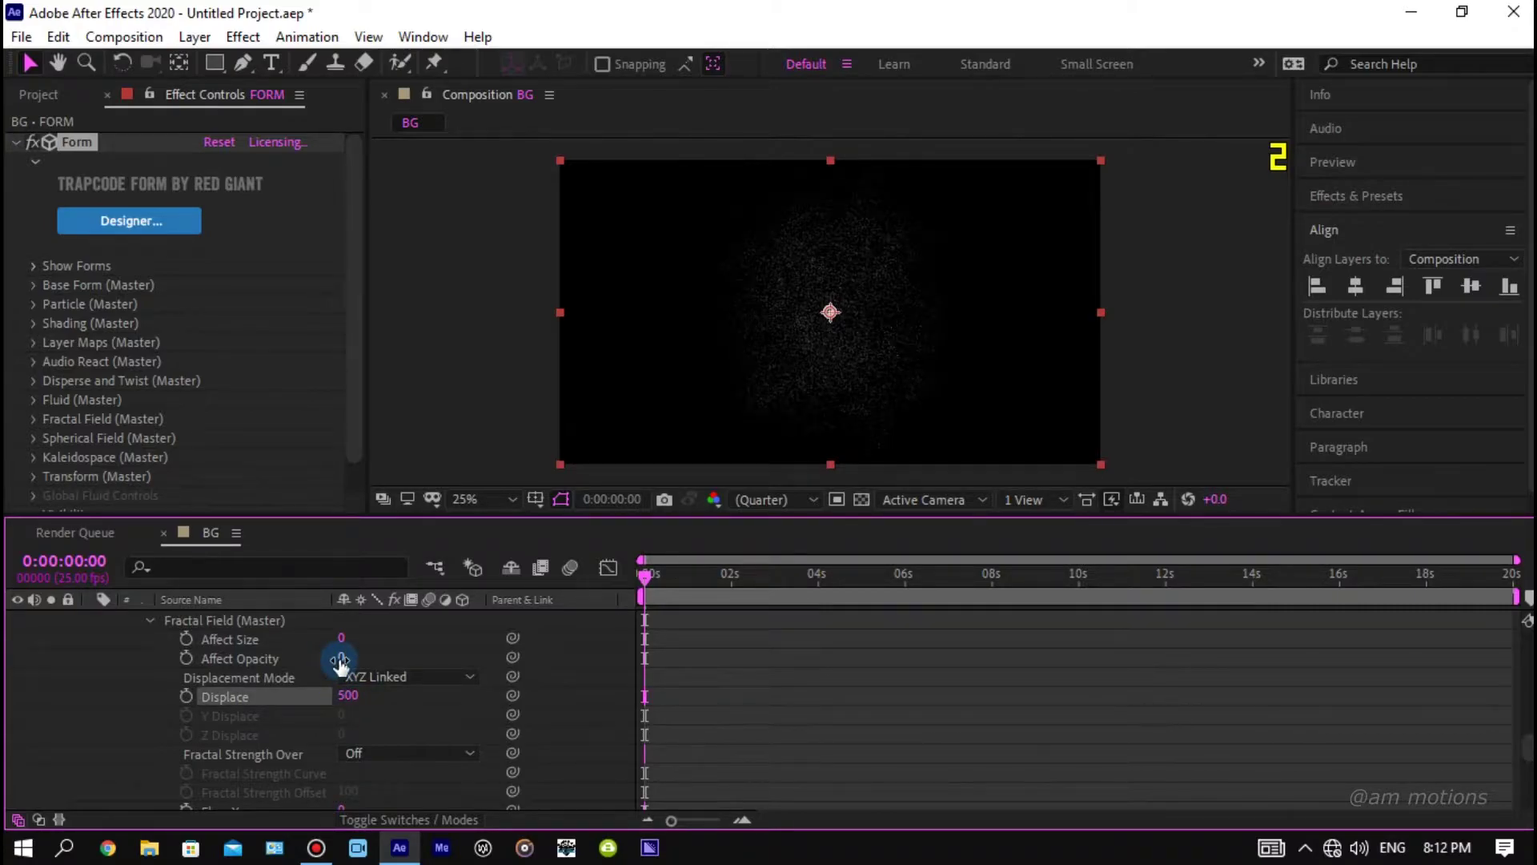
{"action": "left_click", "coordinate": [341, 659]}
{"action": "type", "text": "200"}
{"action": "key", "text": "Return"}
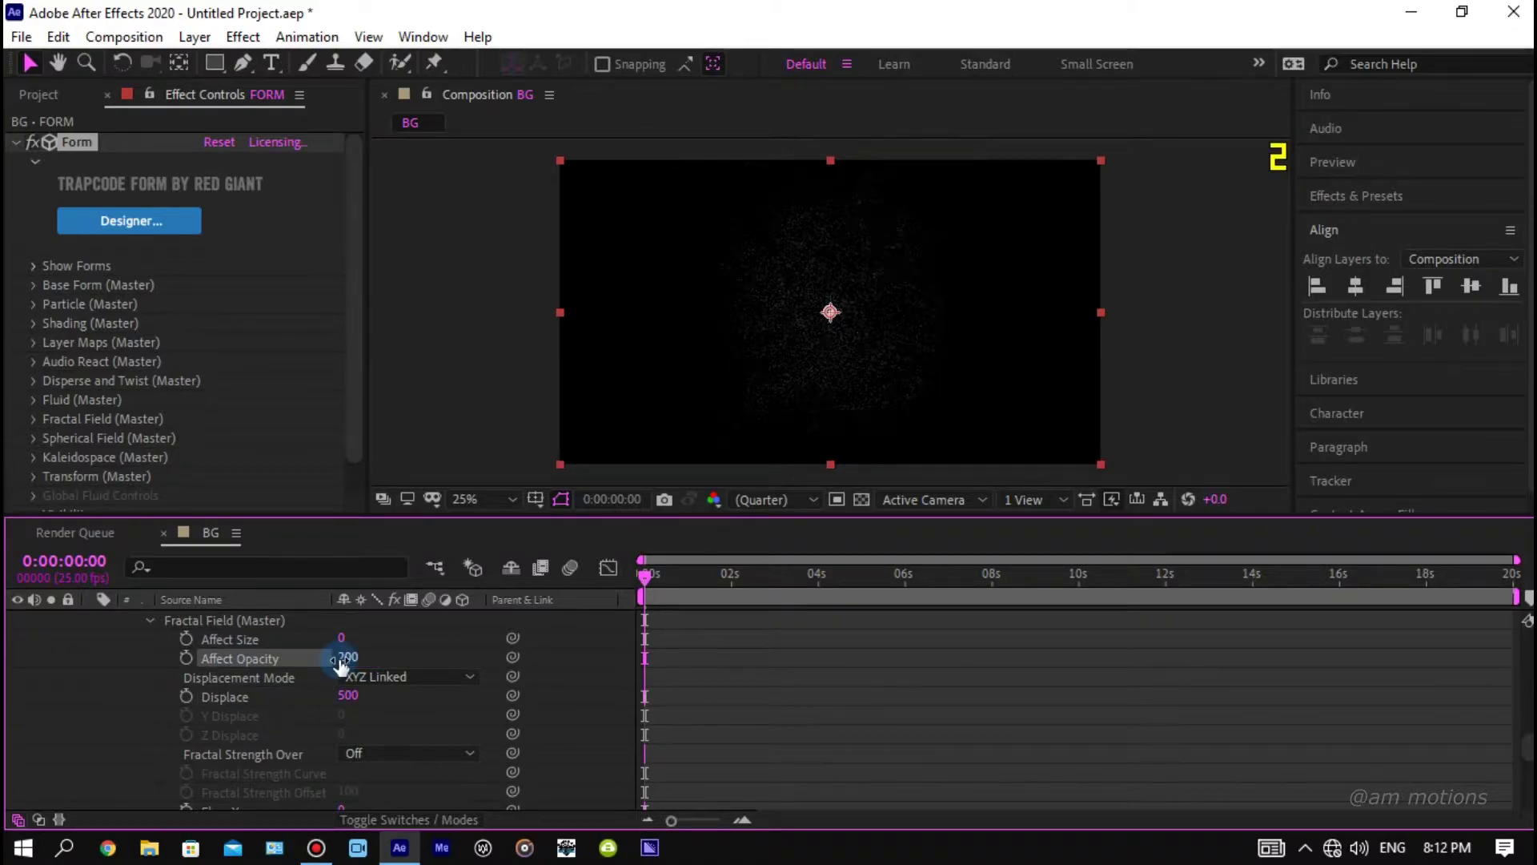
{"action": "left_click", "coordinate": [342, 638]}
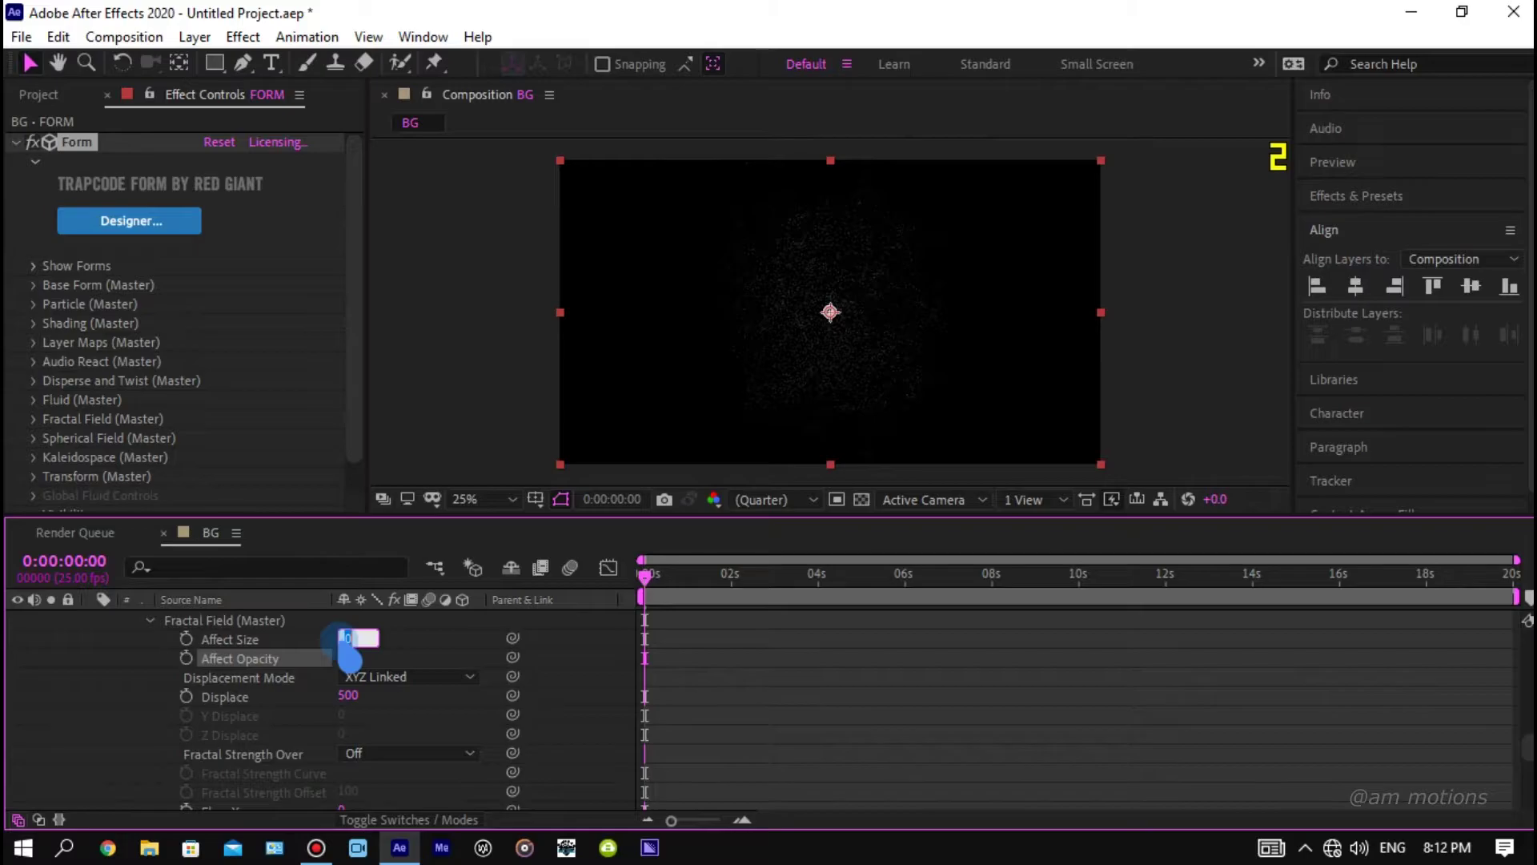
{"action": "type", "text": "6"}
{"action": "key", "text": "Return"}
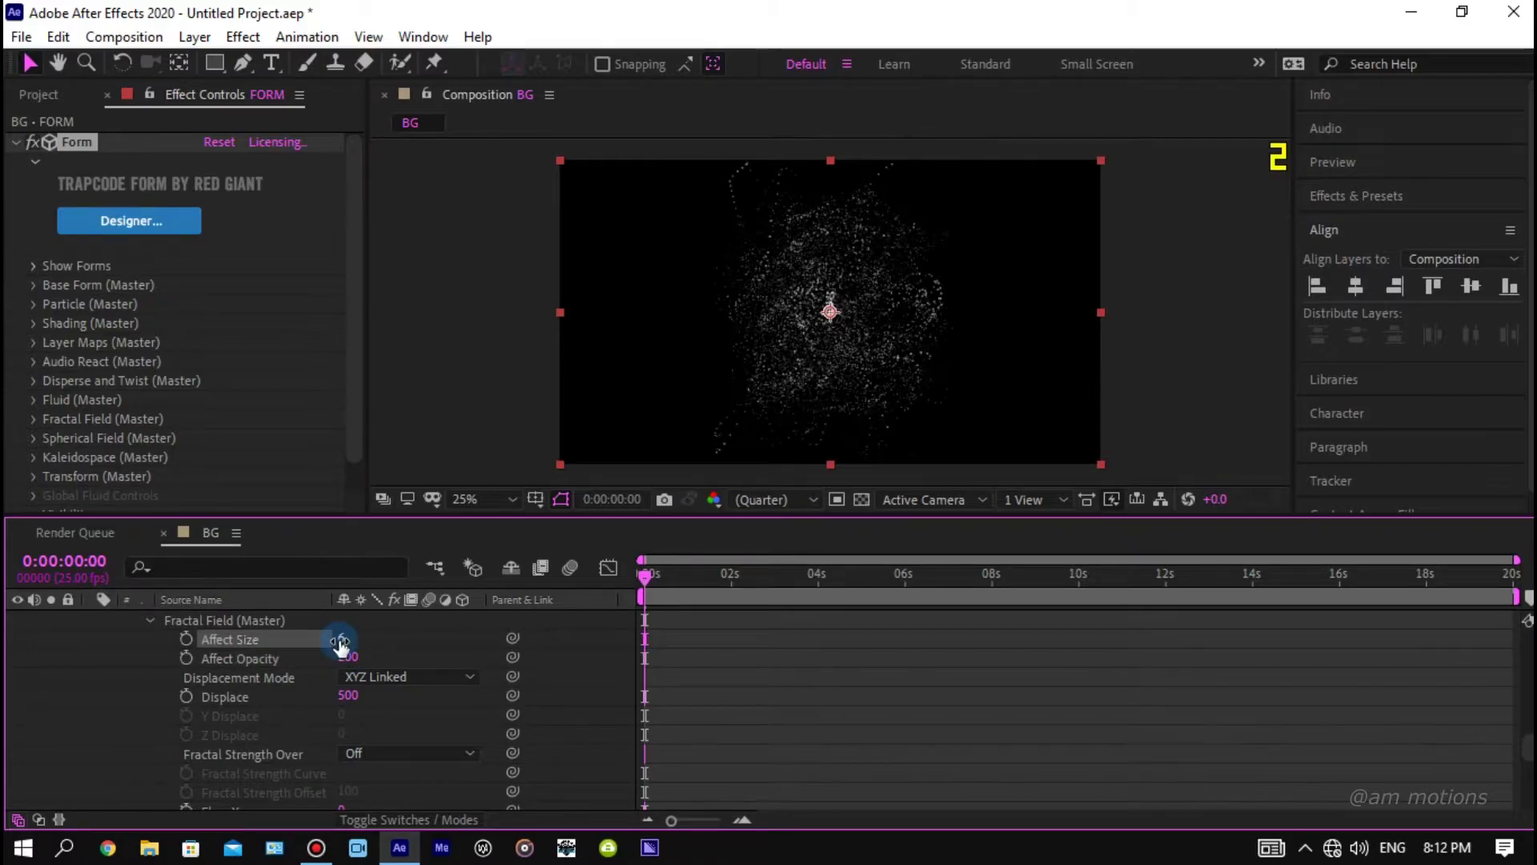
{"action": "scroll", "coordinate": [316, 644], "scroll_direction": "down", "scroll_amount": 3}
{"action": "scroll", "coordinate": [311, 647], "scroll_direction": "down", "scroll_amount": 3}
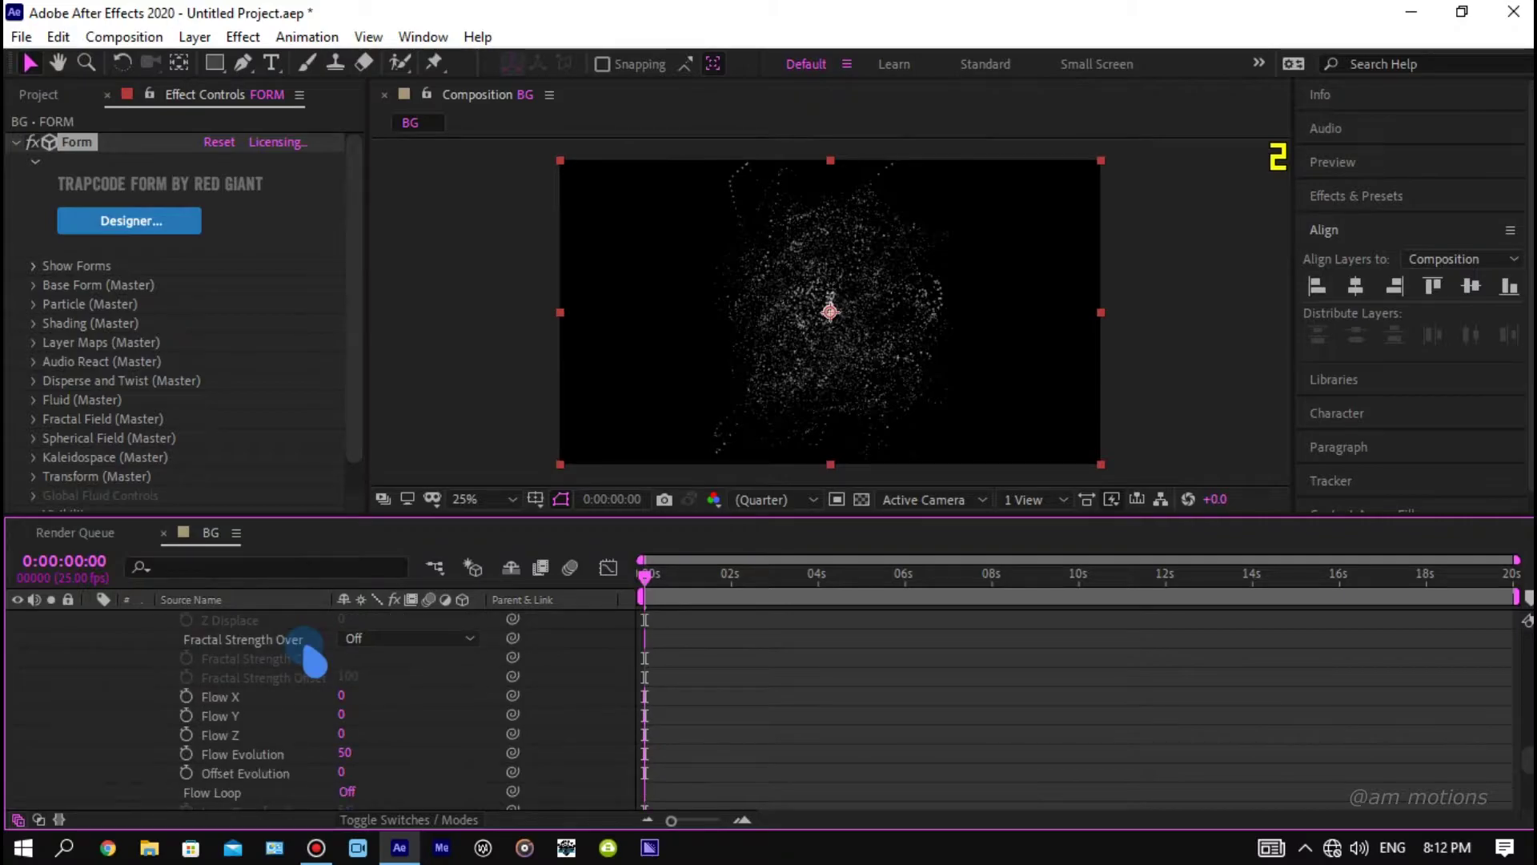
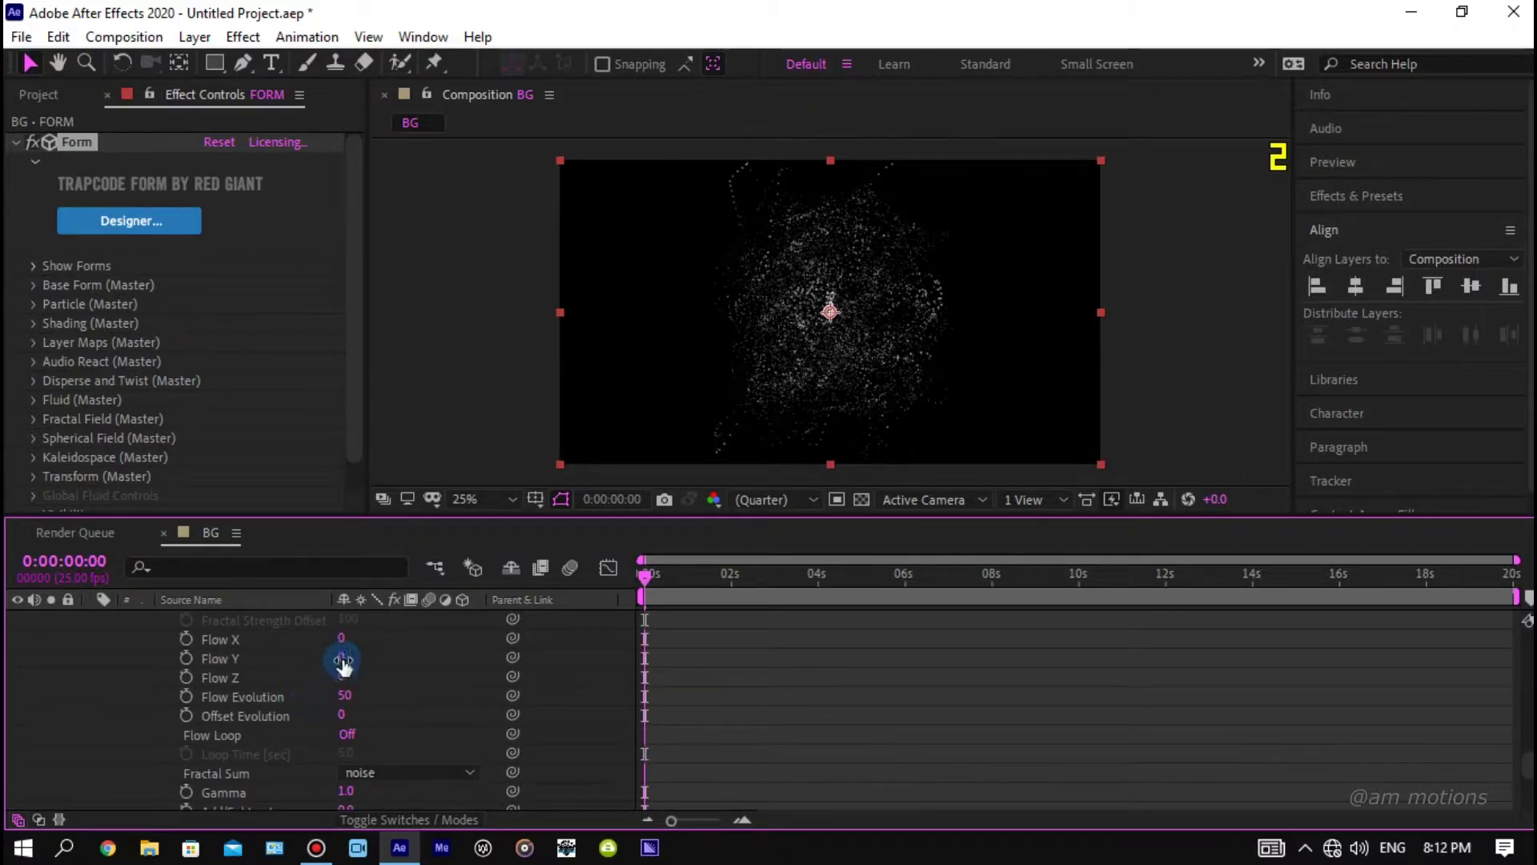
Set the Fractal Field Flow X, Flow Y and Flow Z to 100 each.
{"action": "left_click", "coordinate": [342, 638]}
{"action": "type", "text": "1"}
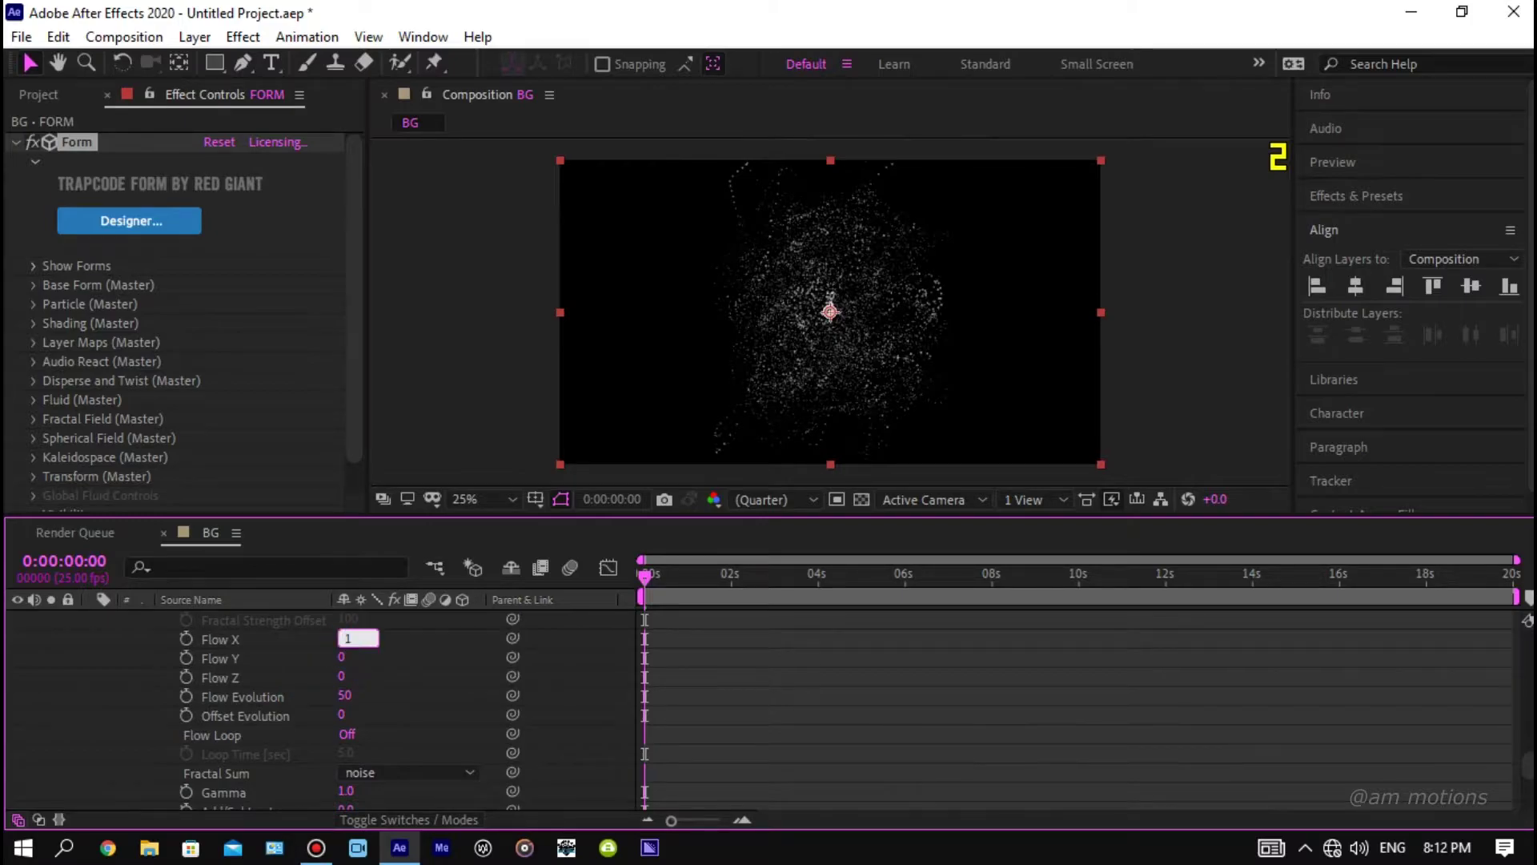
{"action": "type", "text": "00"}
{"action": "key", "text": "Return"}
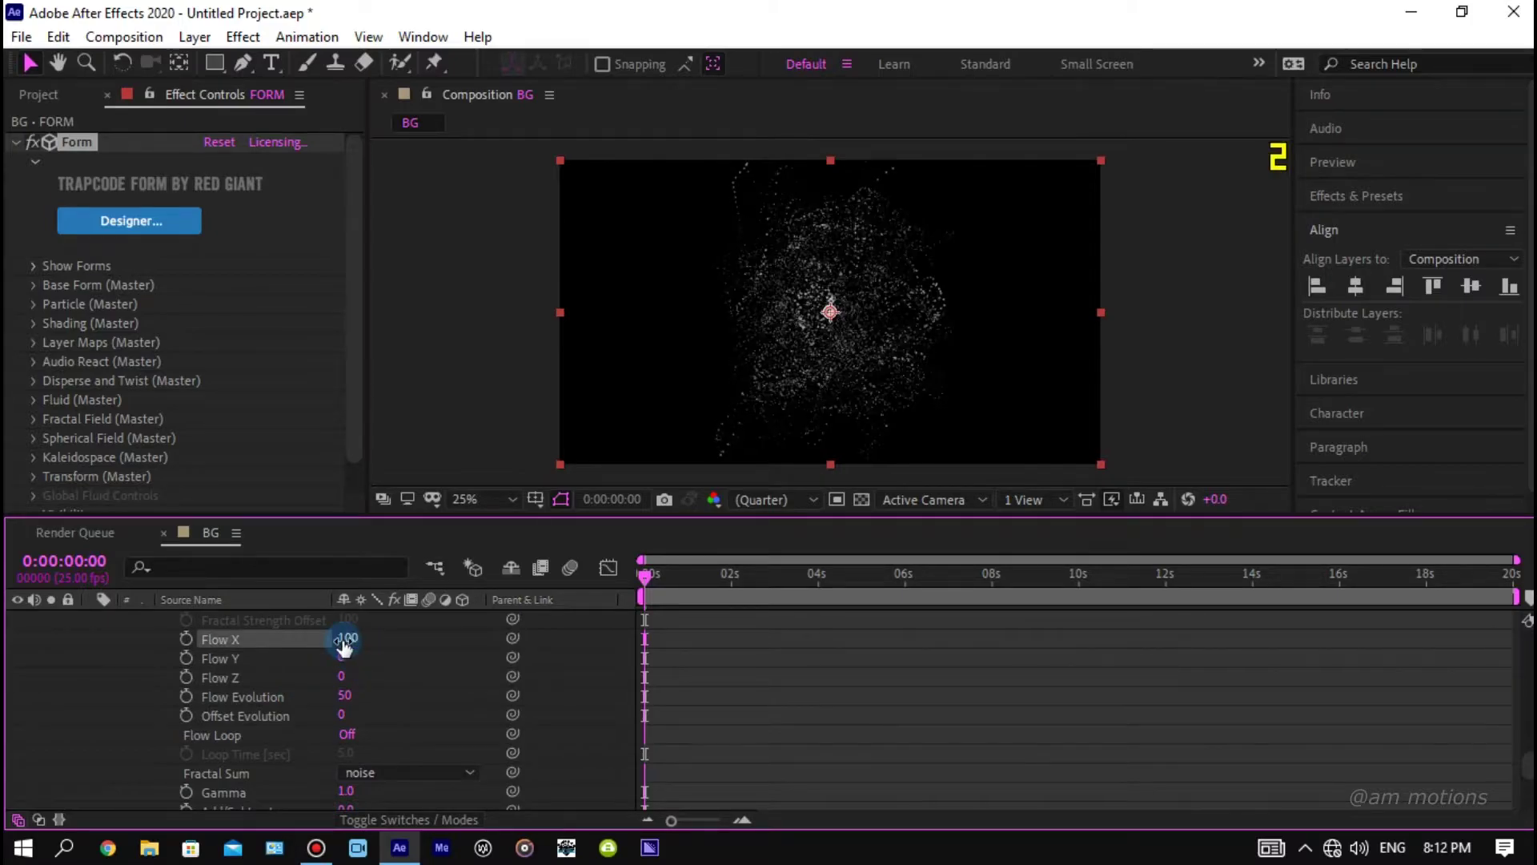
{"action": "left_click", "coordinate": [342, 657]}
{"action": "type", "text": "100"}
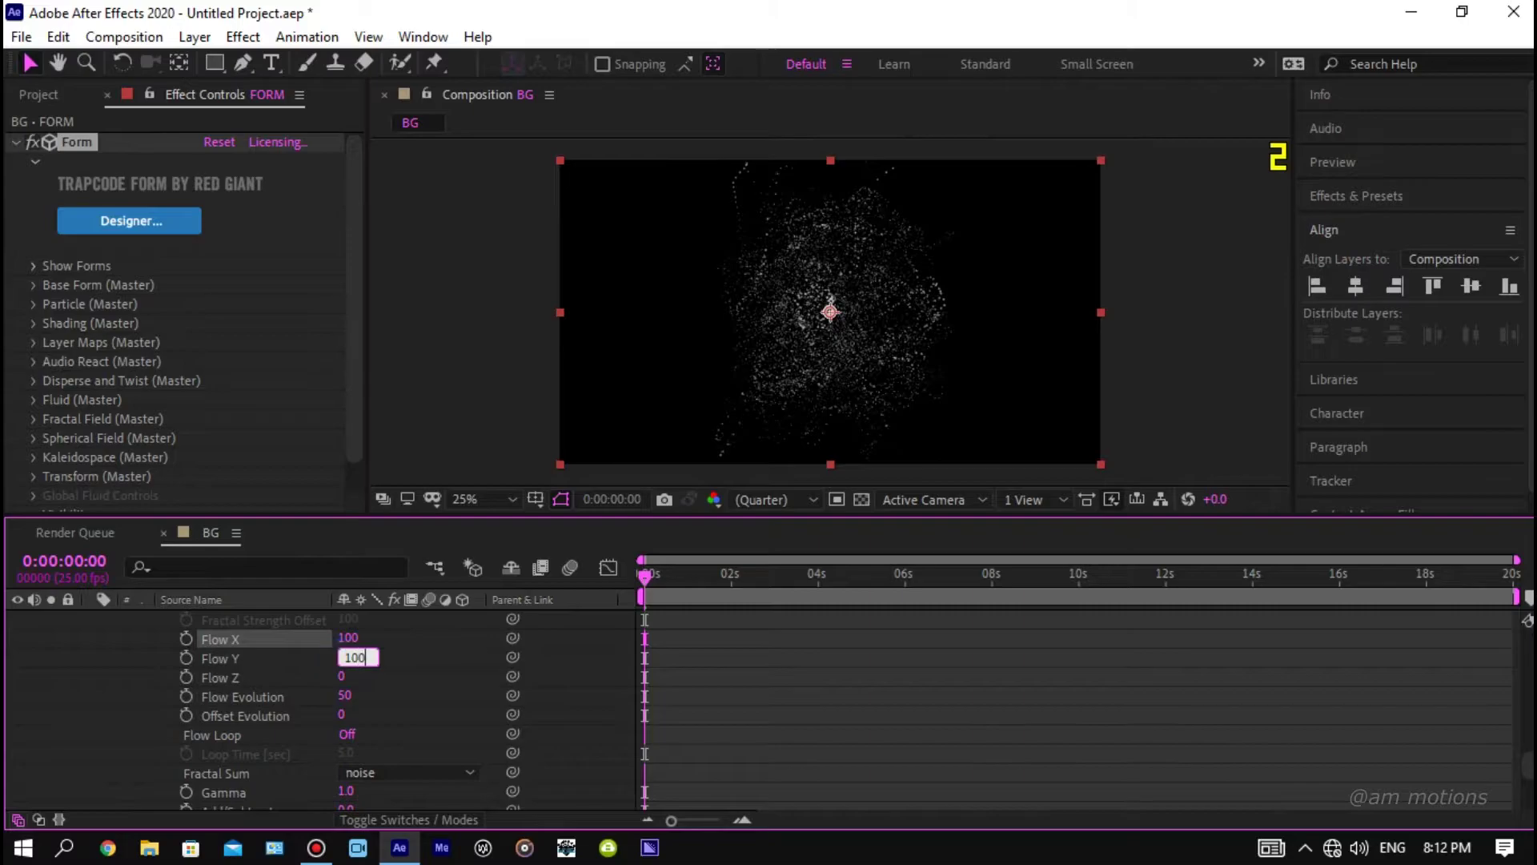
{"action": "key", "text": "Return"}
{"action": "left_click", "coordinate": [342, 676]}
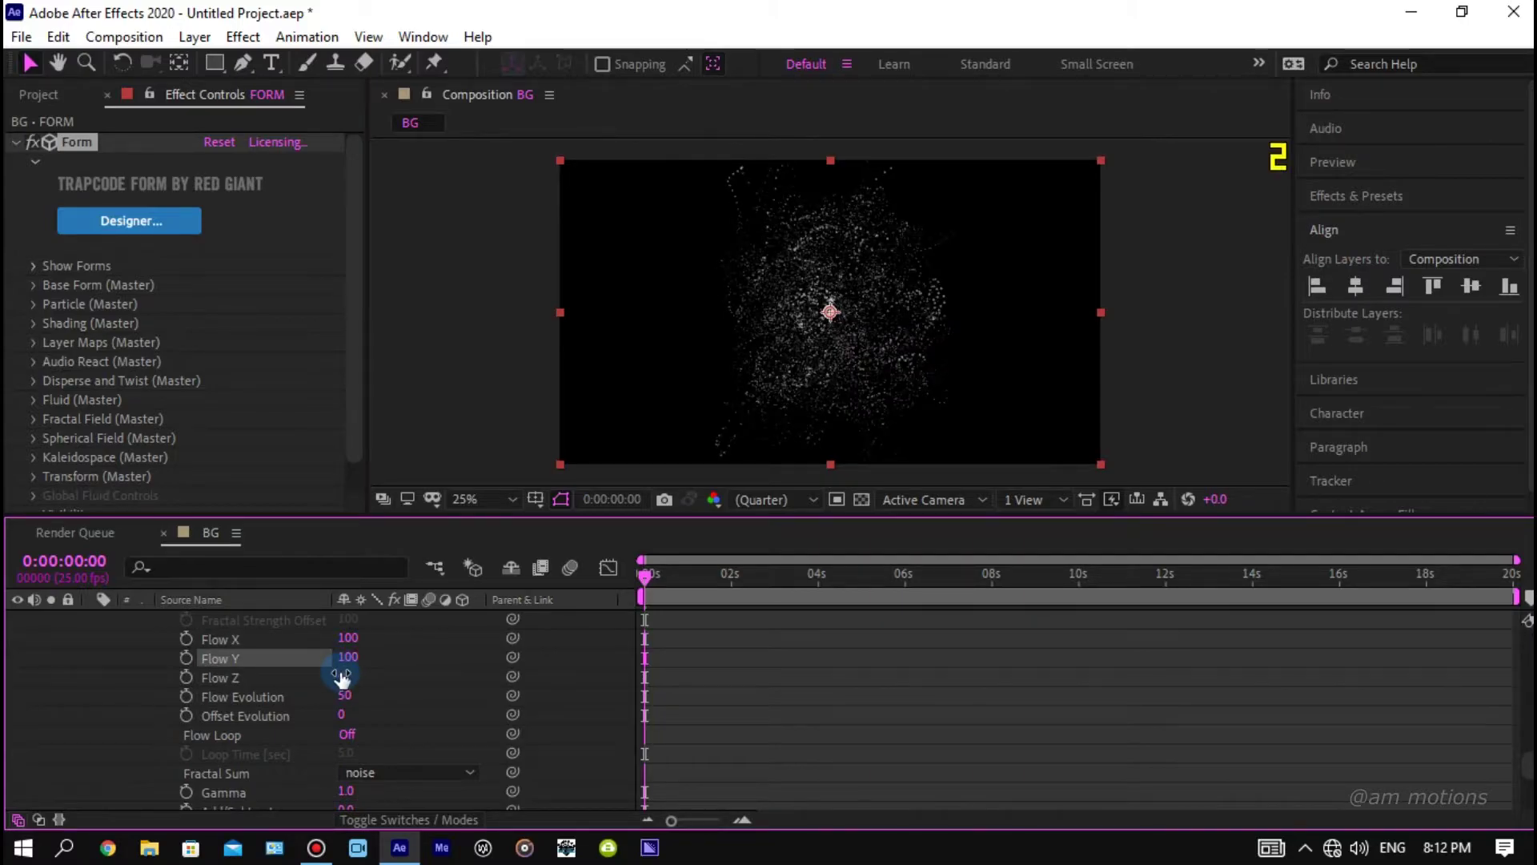
{"action": "type", "text": "100"}
{"action": "key", "text": "Return"}
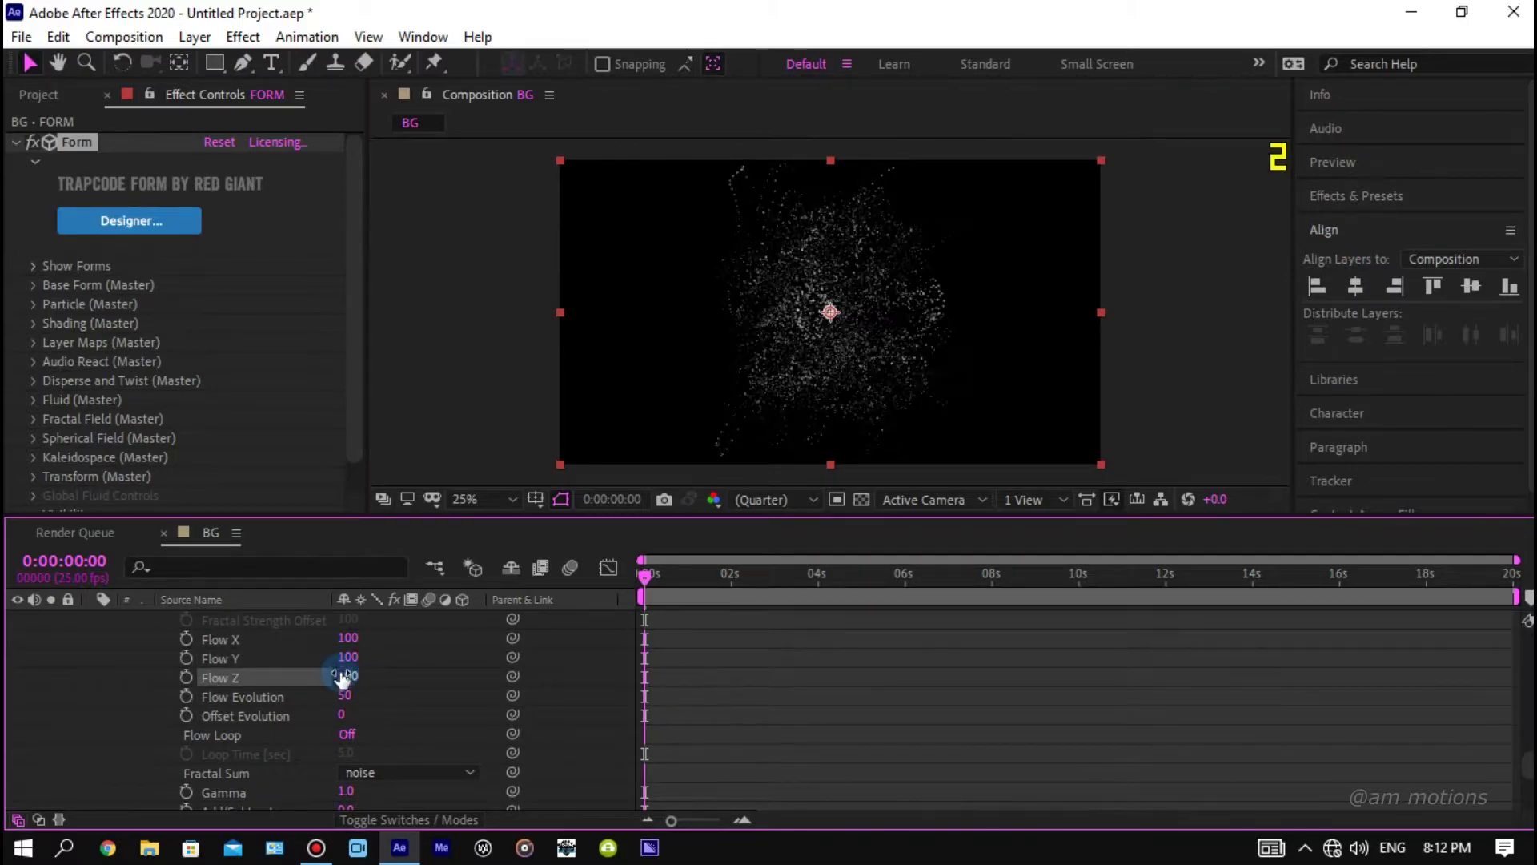
Set the Fractal Field Flow Evolution to 15.
{"action": "left_click", "coordinate": [344, 696]}
{"action": "type", "text": "15"}
{"action": "key", "text": "Return"}
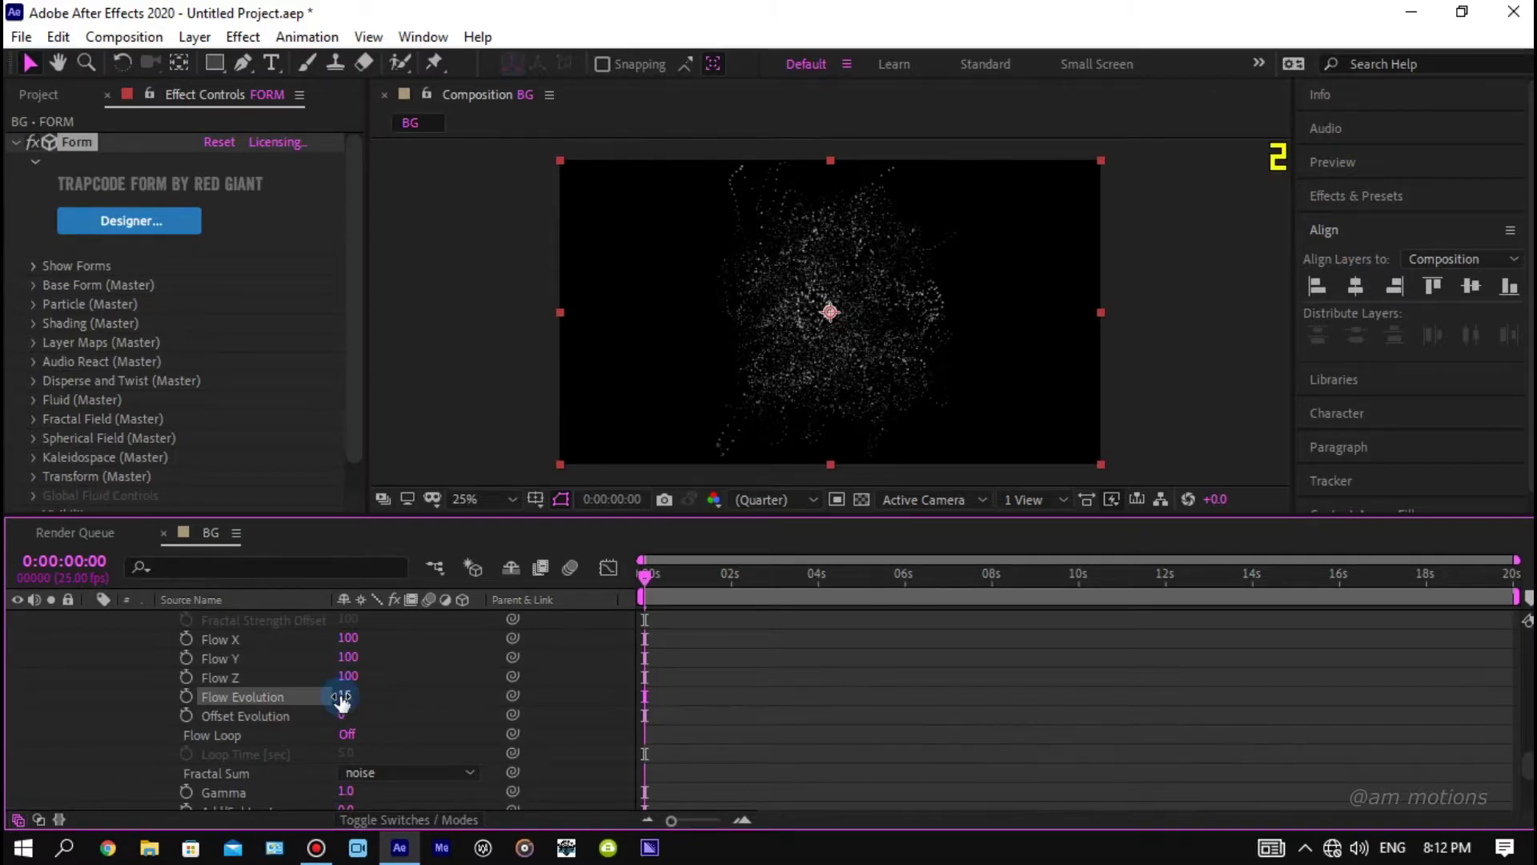
Set the Fractal Field F Scale to 2.
{"action": "scroll", "coordinate": [310, 705], "scroll_direction": "down", "scroll_amount": 1}
{"action": "scroll", "coordinate": [316, 712], "scroll_direction": "down", "scroll_amount": 1}
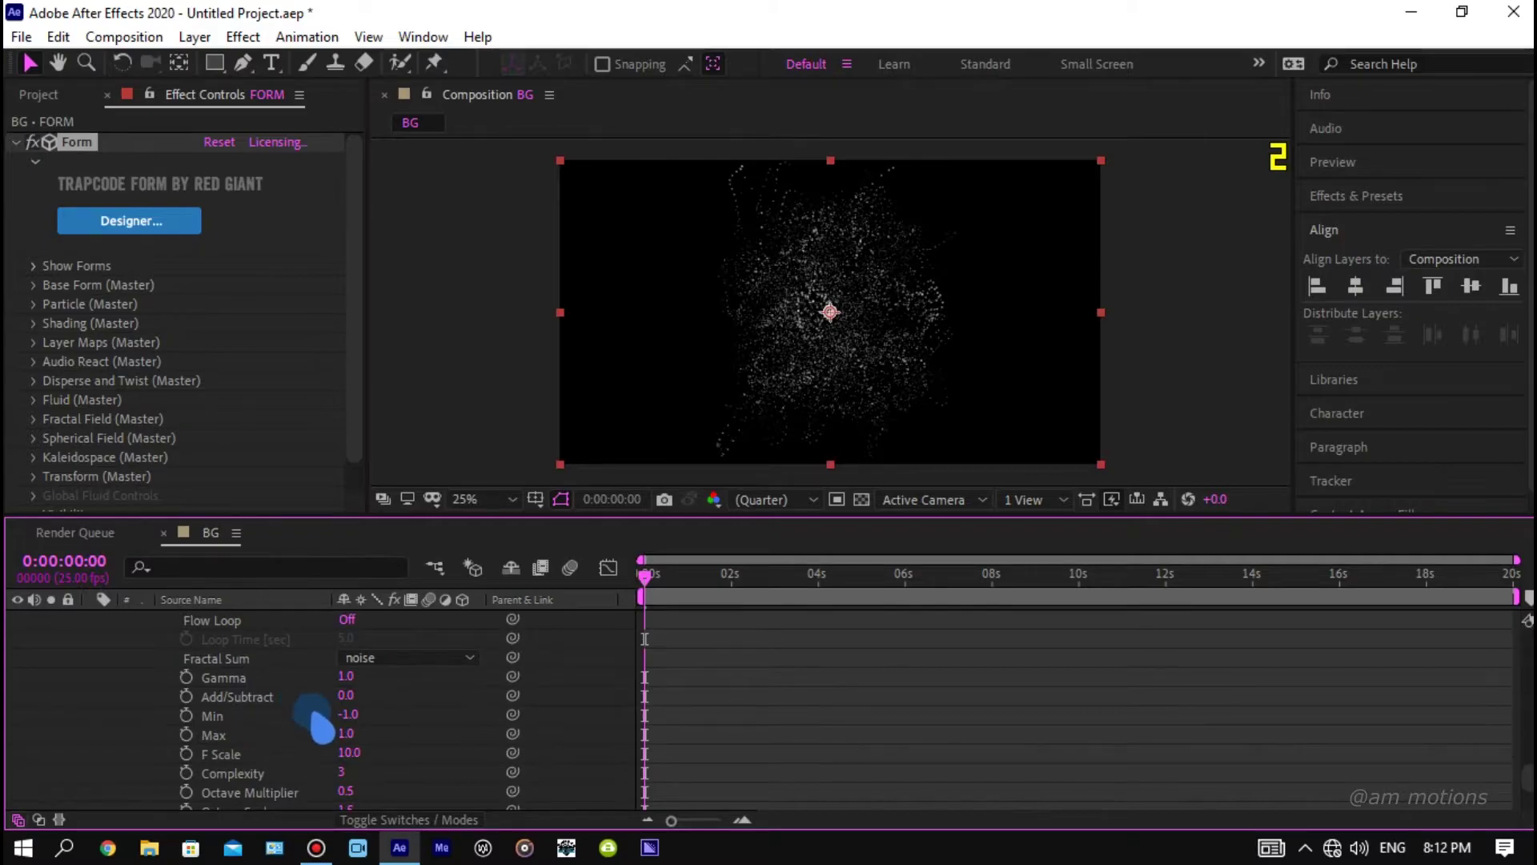
{"action": "left_click", "coordinate": [349, 753]}
{"action": "type", "text": "2"}
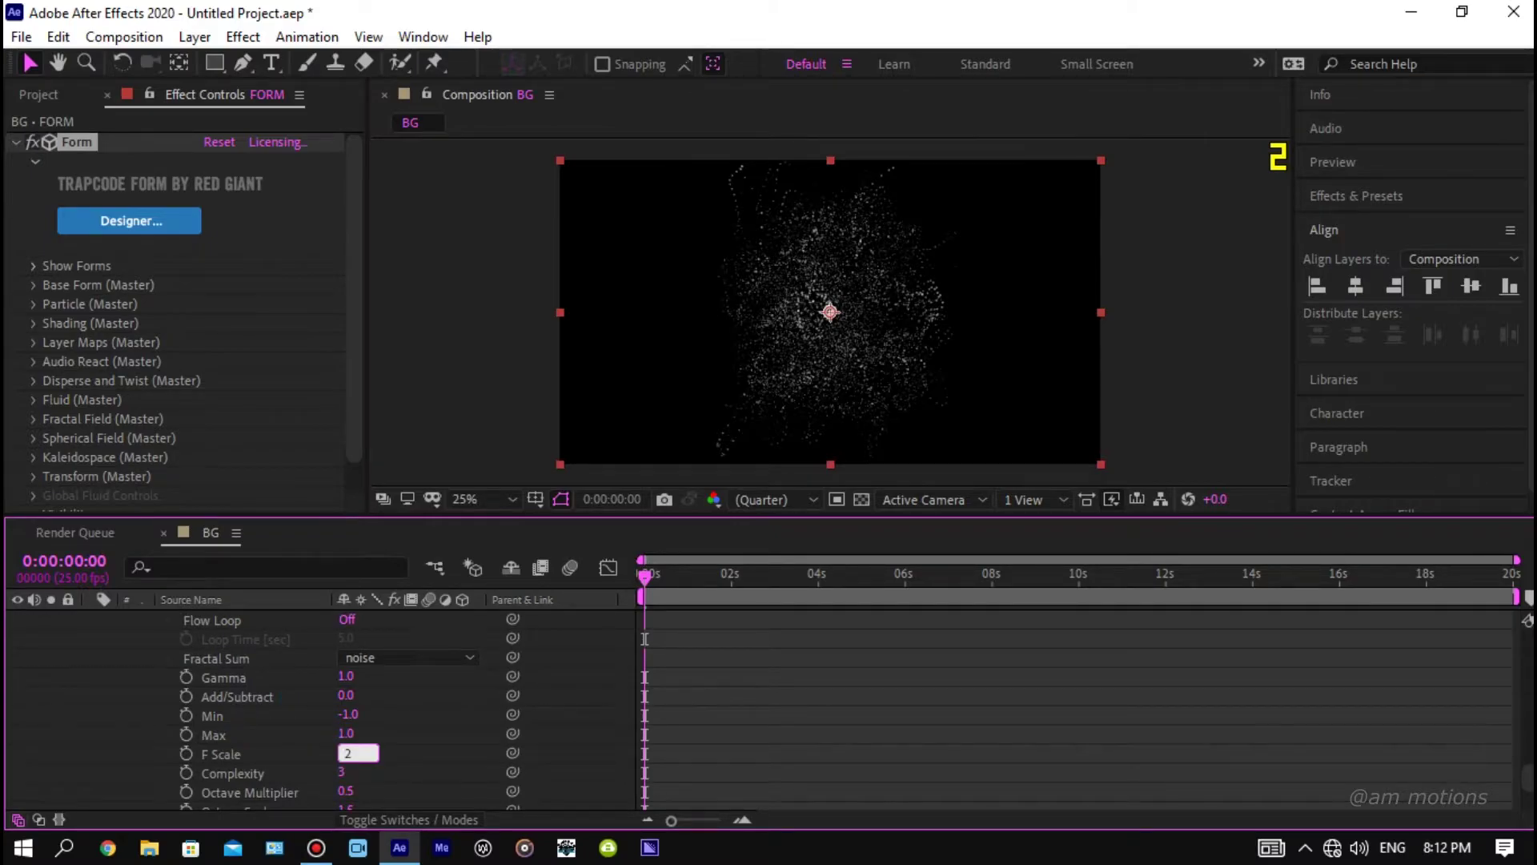
{"action": "key", "text": "Return"}
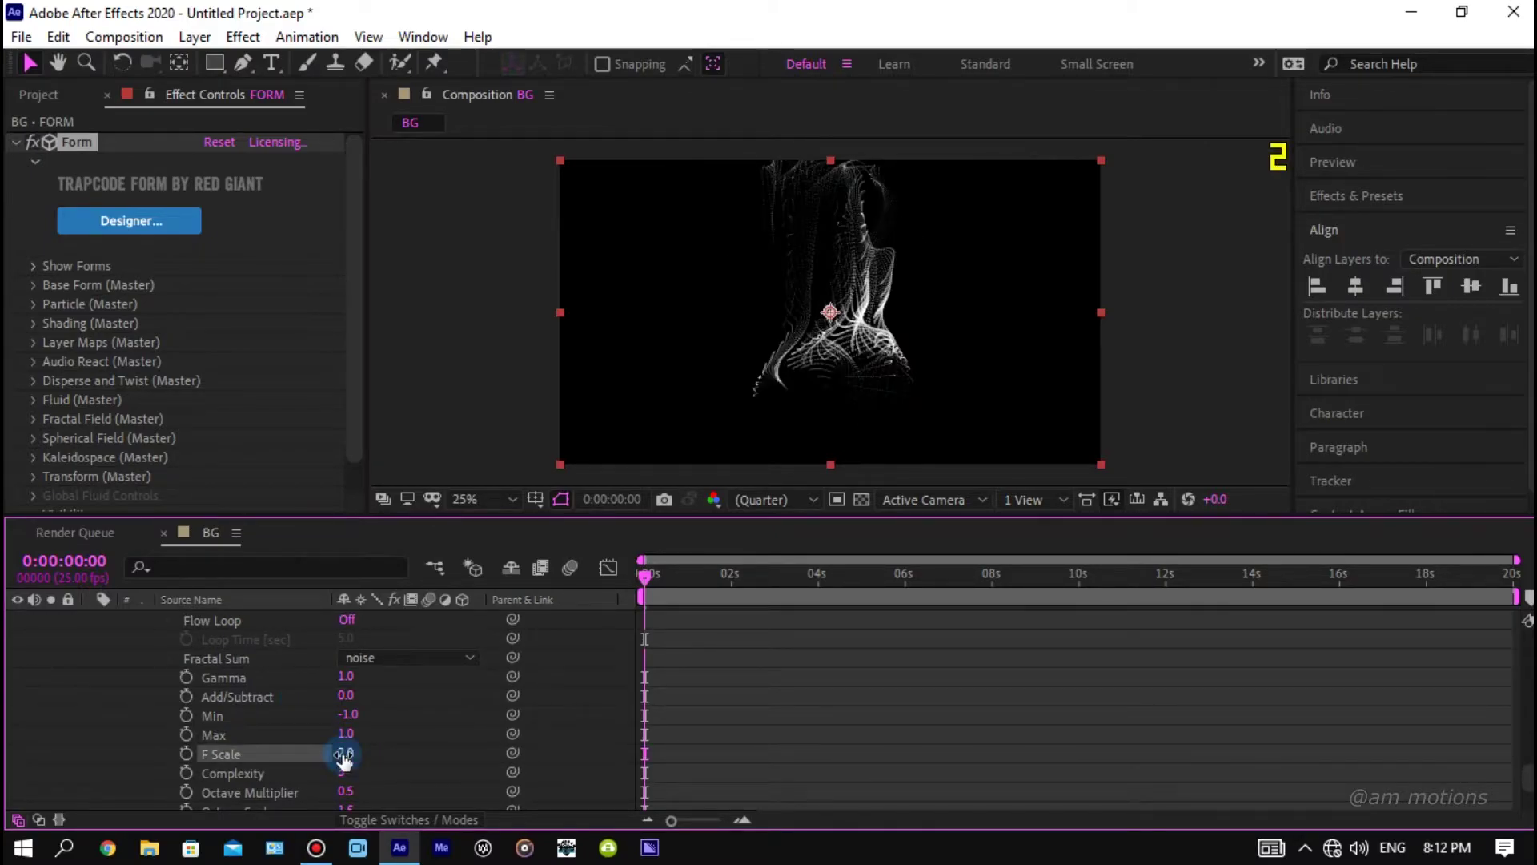
Set the Fractal Field Octave Scale to 0.
{"action": "scroll", "coordinate": [305, 757], "scroll_direction": "down", "scroll_amount": 2}
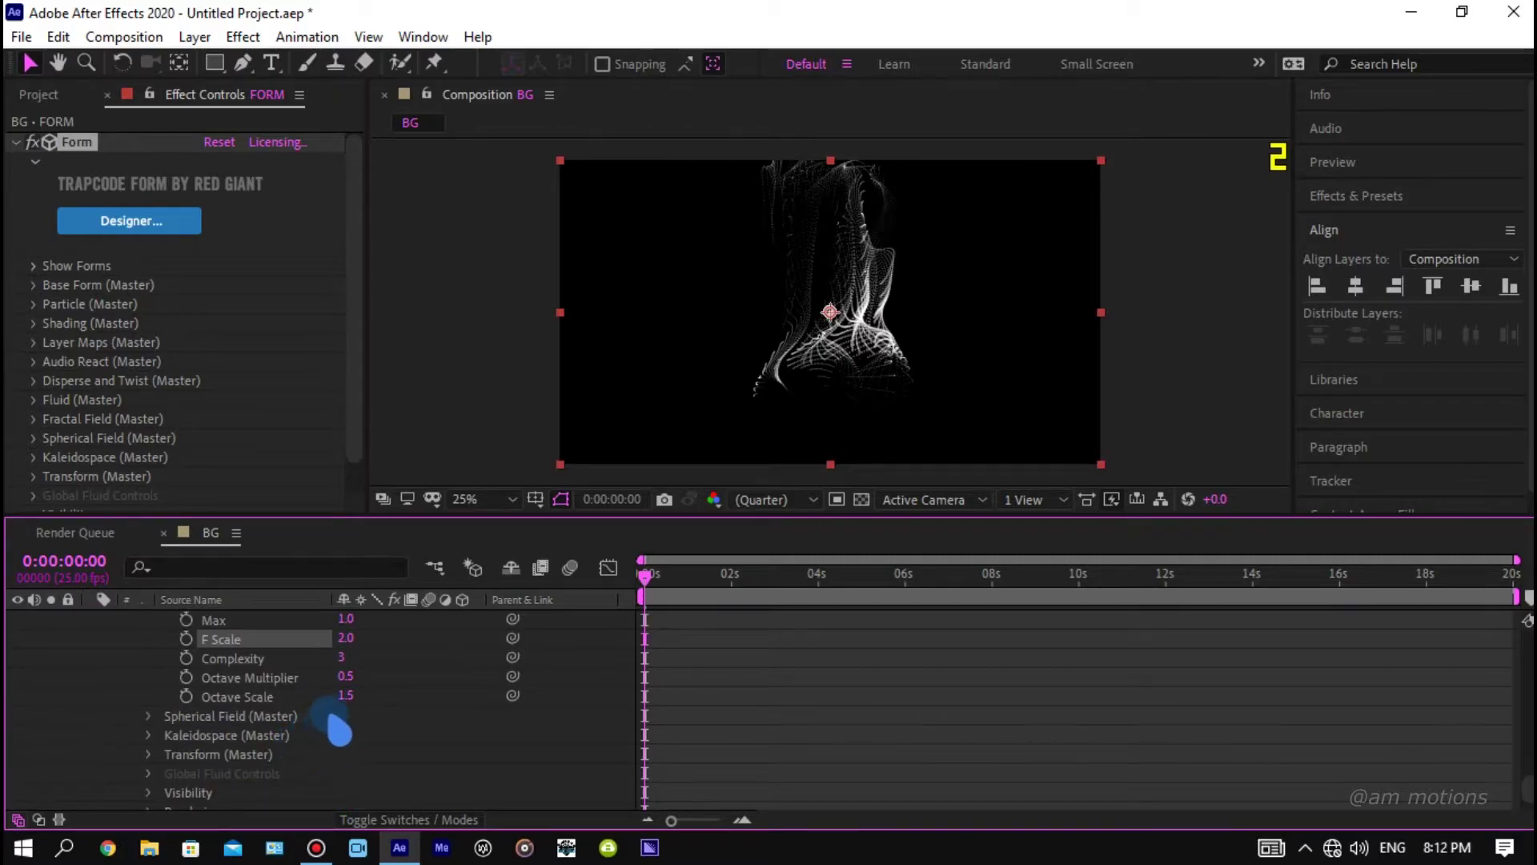
{"action": "left_click", "coordinate": [344, 695]}
{"action": "type", "text": "0"}
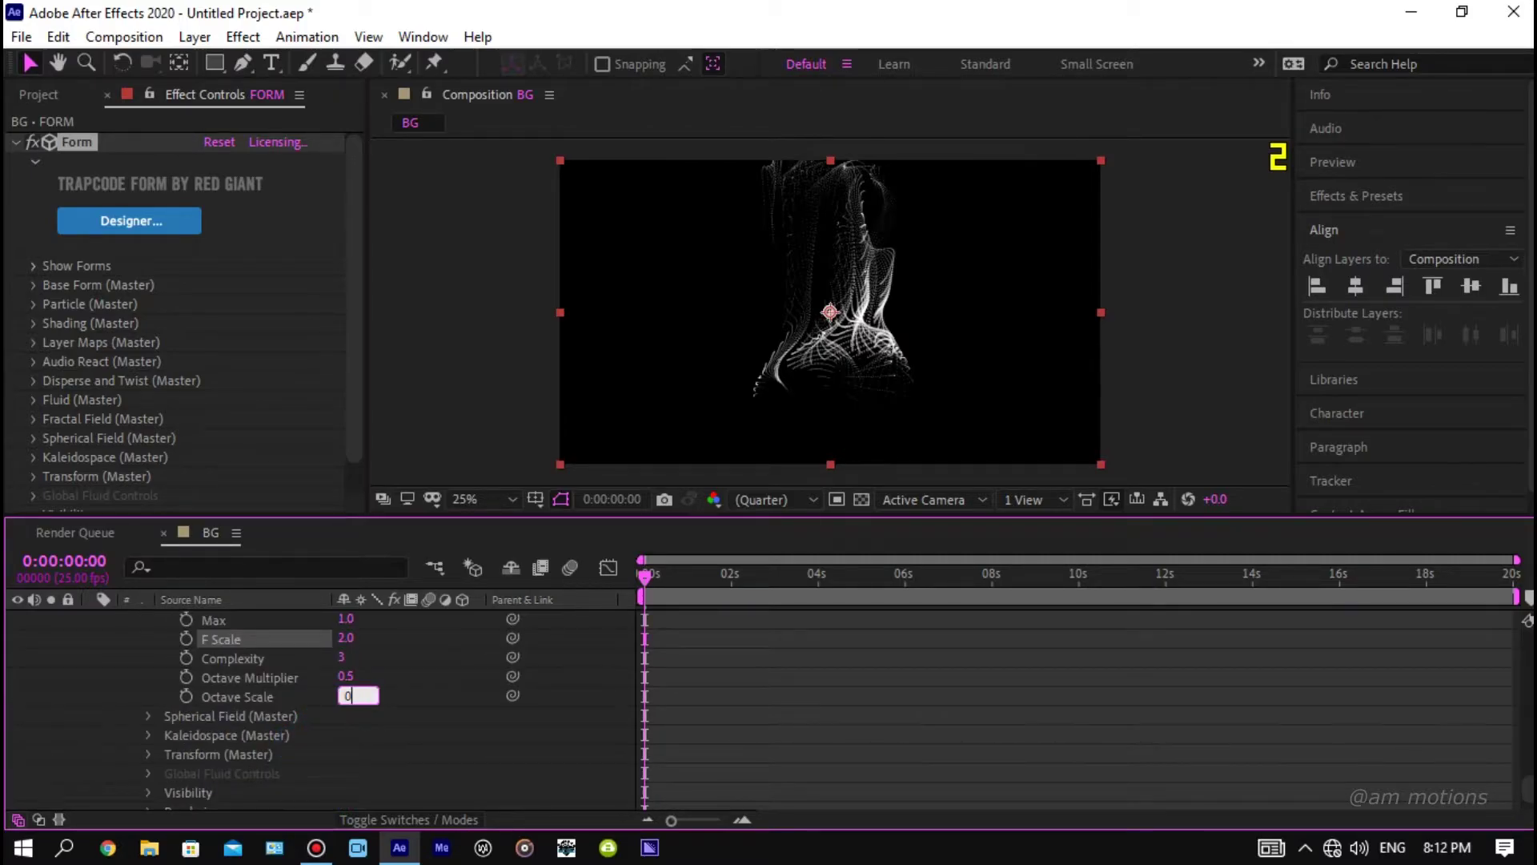
{"action": "key", "text": "Return"}
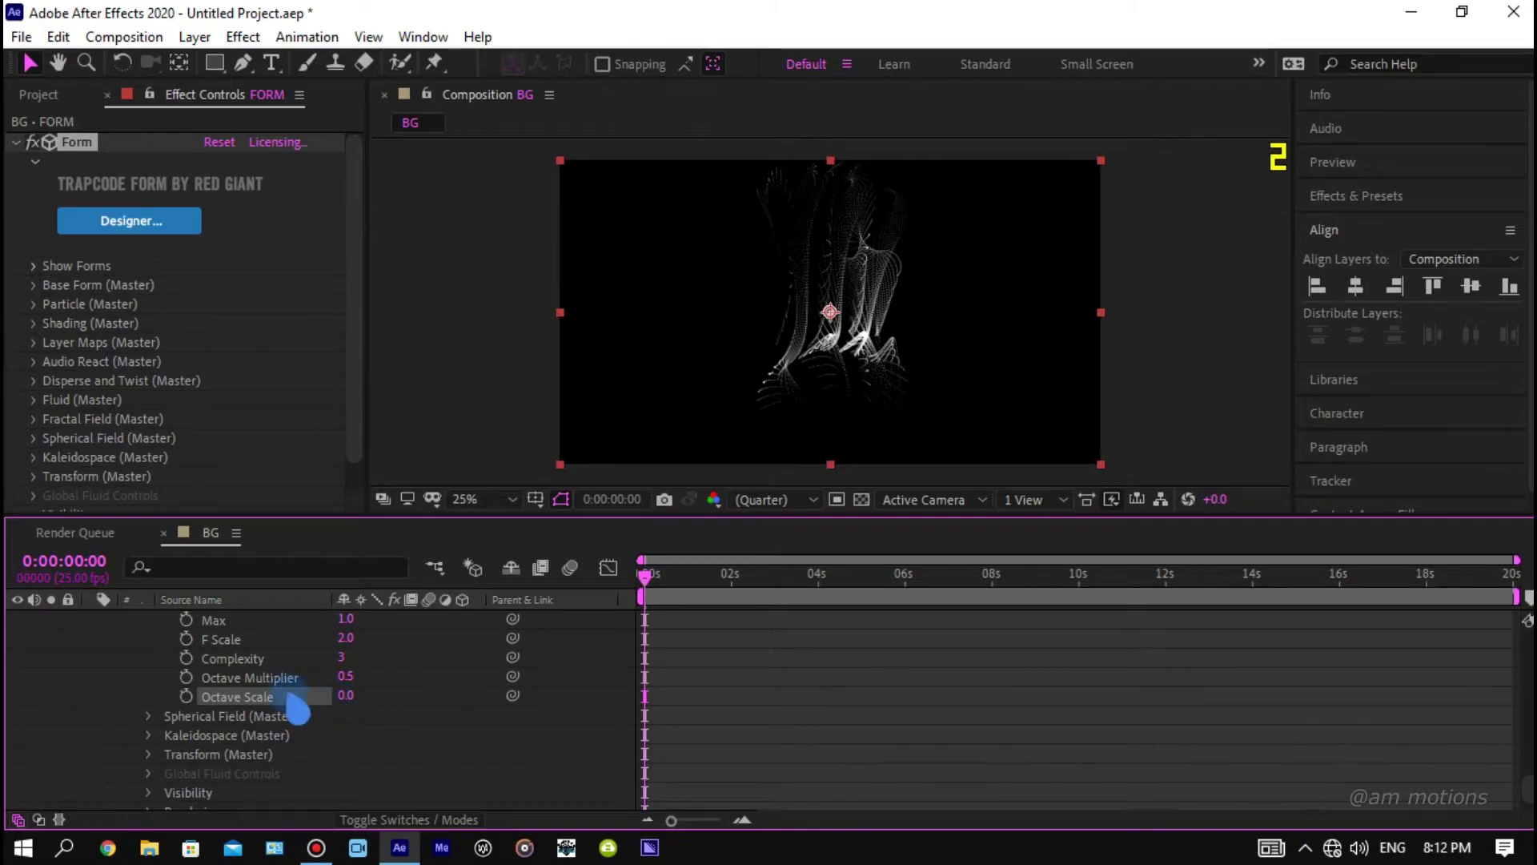
Switch the Base Form size mode to individual per-axis sizing.
{"action": "scroll", "coordinate": [289, 703], "scroll_direction": "down", "scroll_amount": 2}
{"action": "scroll", "coordinate": [289, 703], "scroll_direction": "up", "scroll_amount": 2}
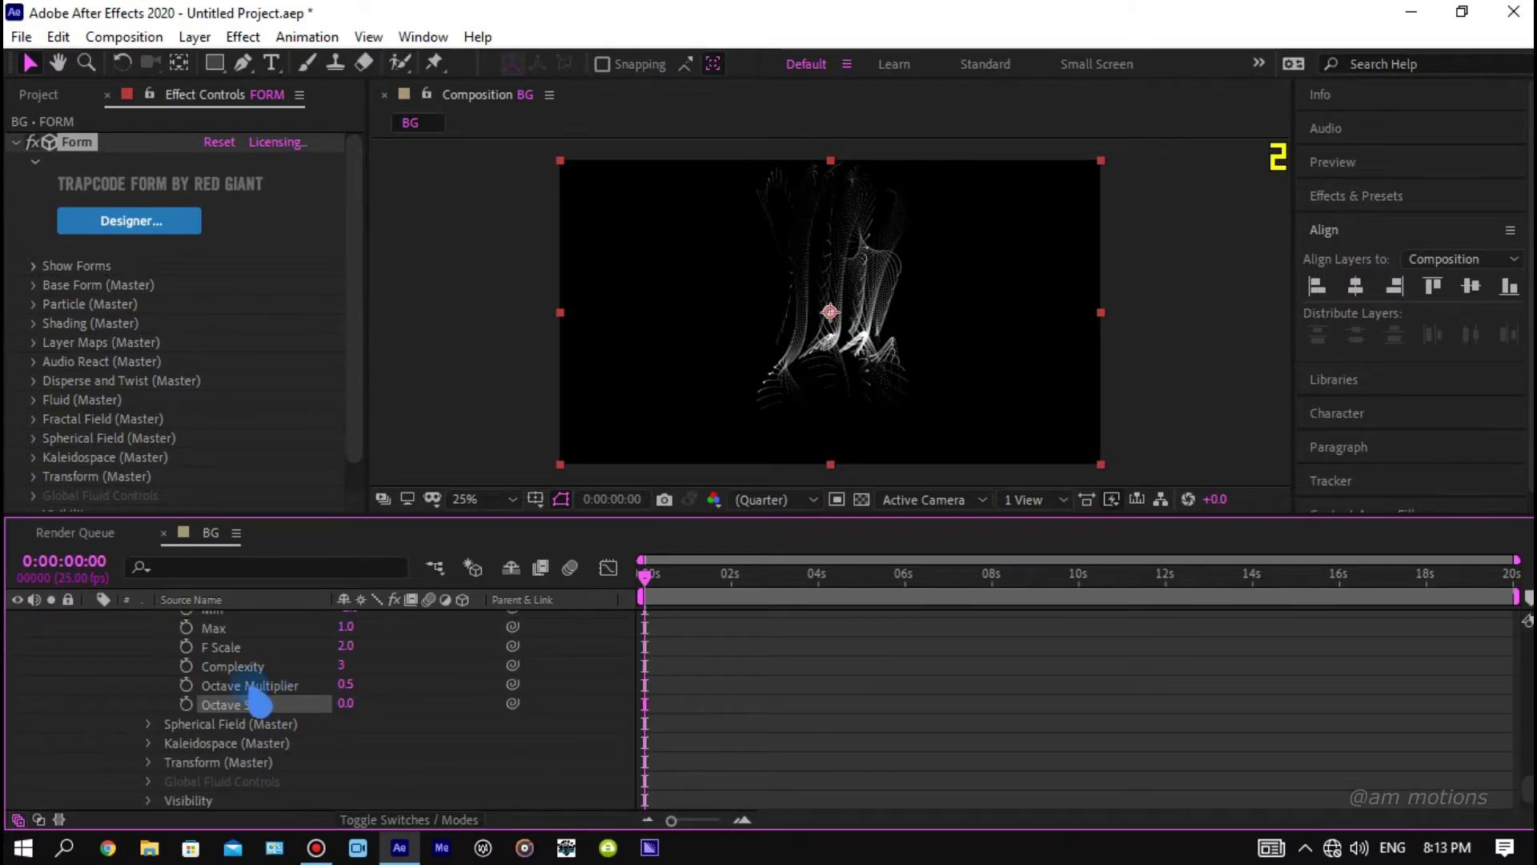
{"action": "scroll", "coordinate": [281, 703], "scroll_direction": "up", "scroll_amount": 3}
{"action": "scroll", "coordinate": [272, 703], "scroll_direction": "up", "scroll_amount": 3}
{"action": "scroll", "coordinate": [261, 702], "scroll_direction": "up", "scroll_amount": 3}
{"action": "scroll", "coordinate": [260, 701], "scroll_direction": "up", "scroll_amount": 3}
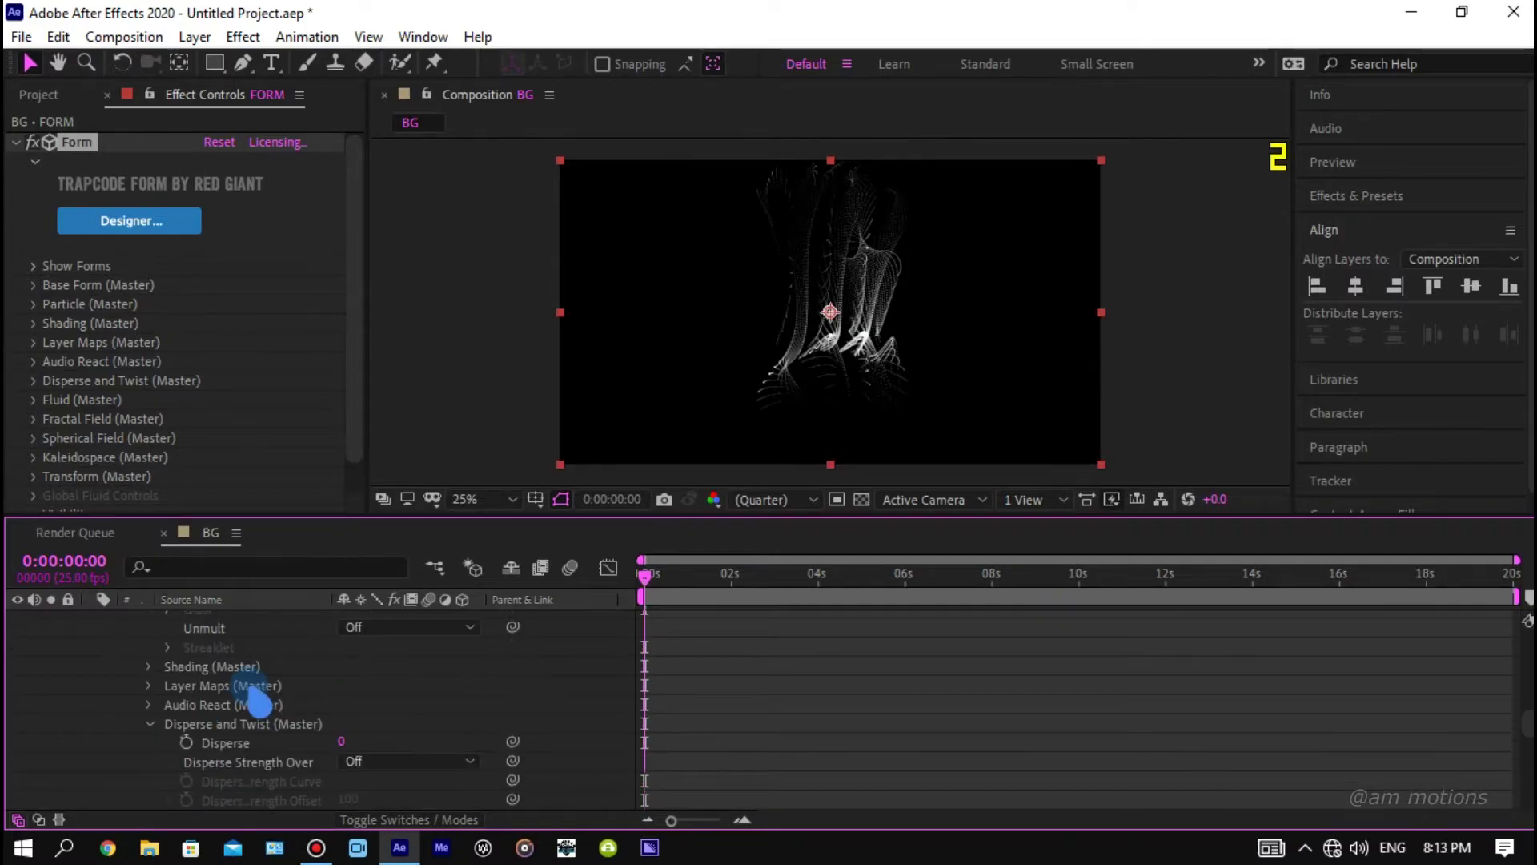
{"action": "scroll", "coordinate": [260, 702], "scroll_direction": "up", "scroll_amount": 3}
{"action": "scroll", "coordinate": [259, 701], "scroll_direction": "up", "scroll_amount": 2}
{"action": "scroll", "coordinate": [260, 700], "scroll_direction": "up", "scroll_amount": 2}
{"action": "scroll", "coordinate": [259, 701], "scroll_direction": "up", "scroll_amount": 3}
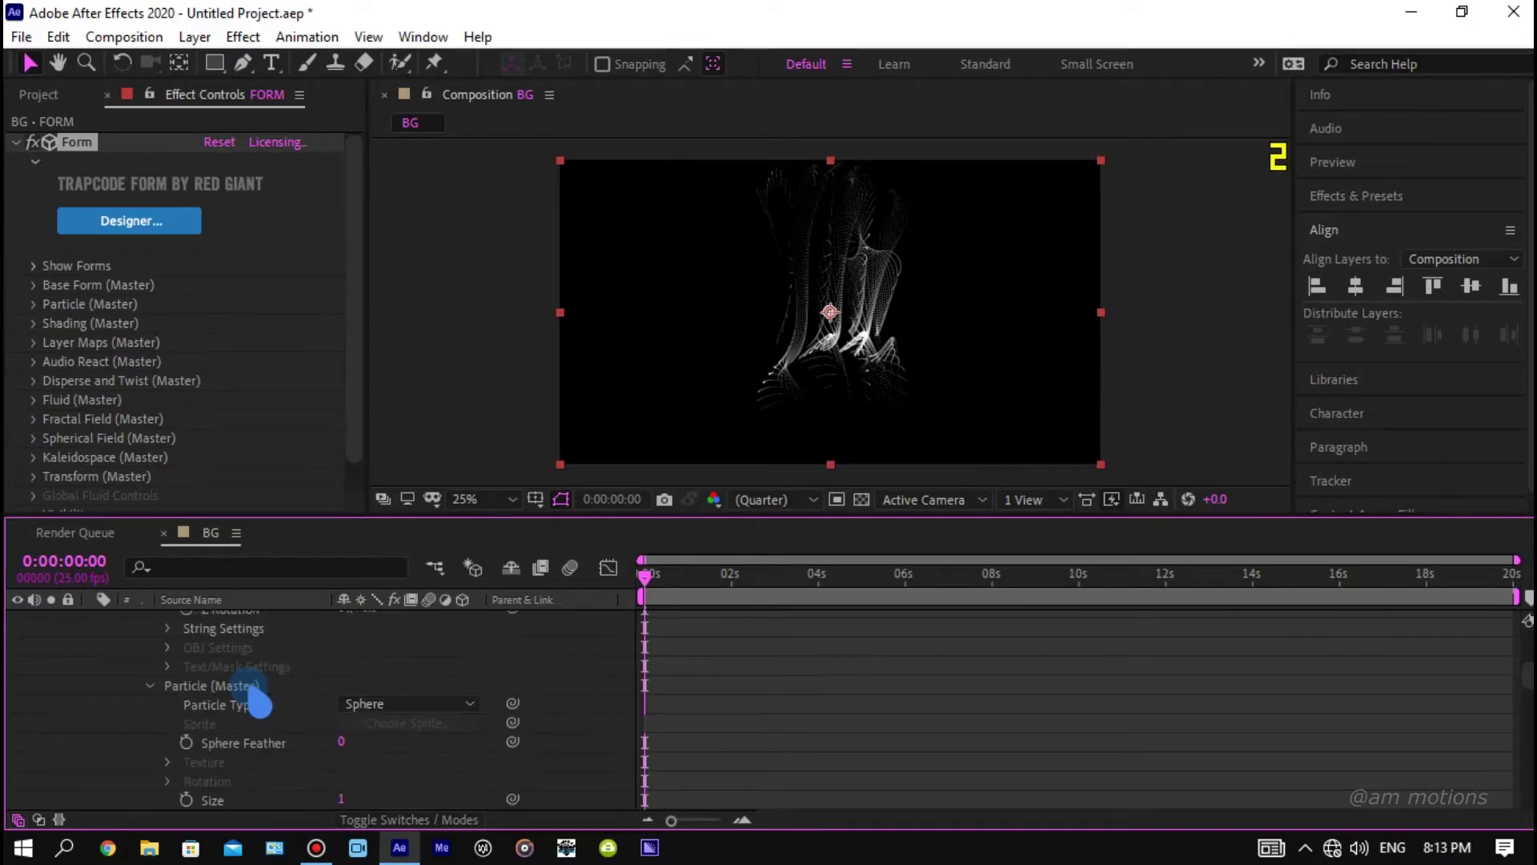
{"action": "scroll", "coordinate": [260, 703], "scroll_direction": "up", "scroll_amount": 3}
{"action": "scroll", "coordinate": [260, 703], "scroll_direction": "up", "scroll_amount": 1}
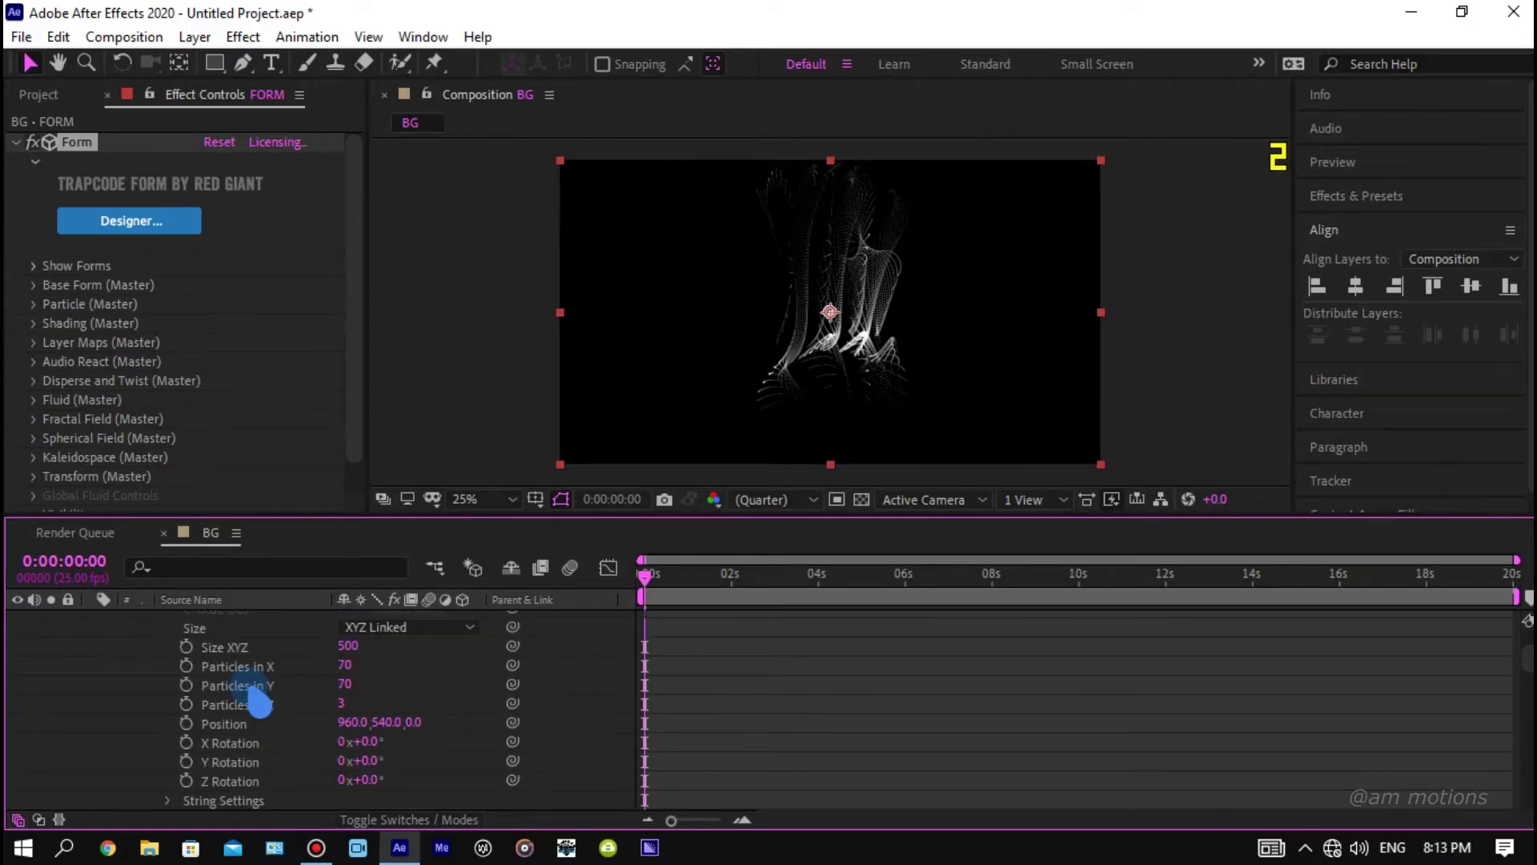
{"action": "left_click", "coordinate": [356, 633]}
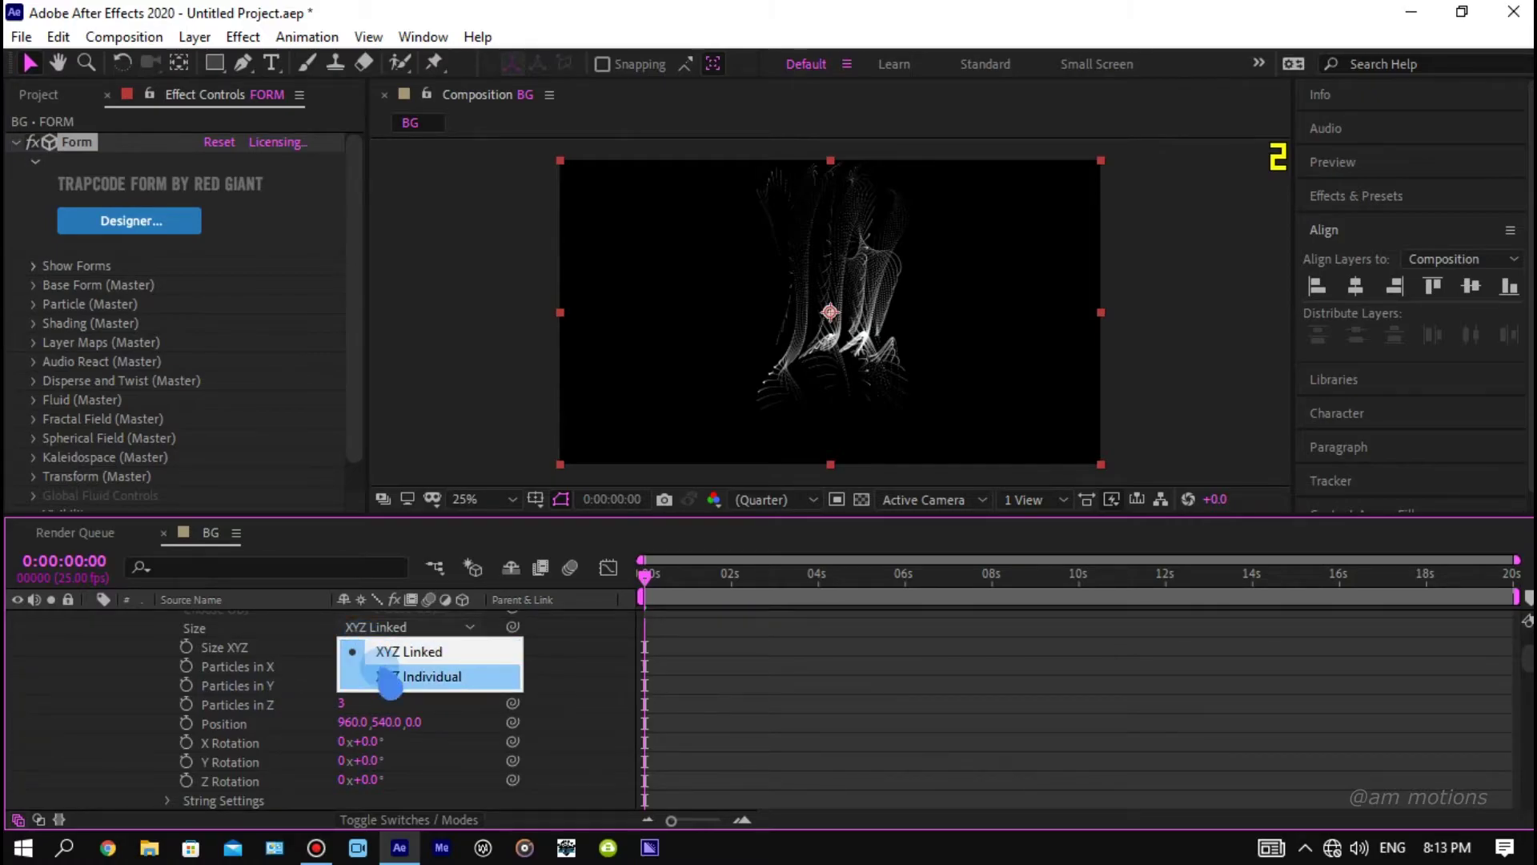
{"action": "left_click", "coordinate": [386, 676]}
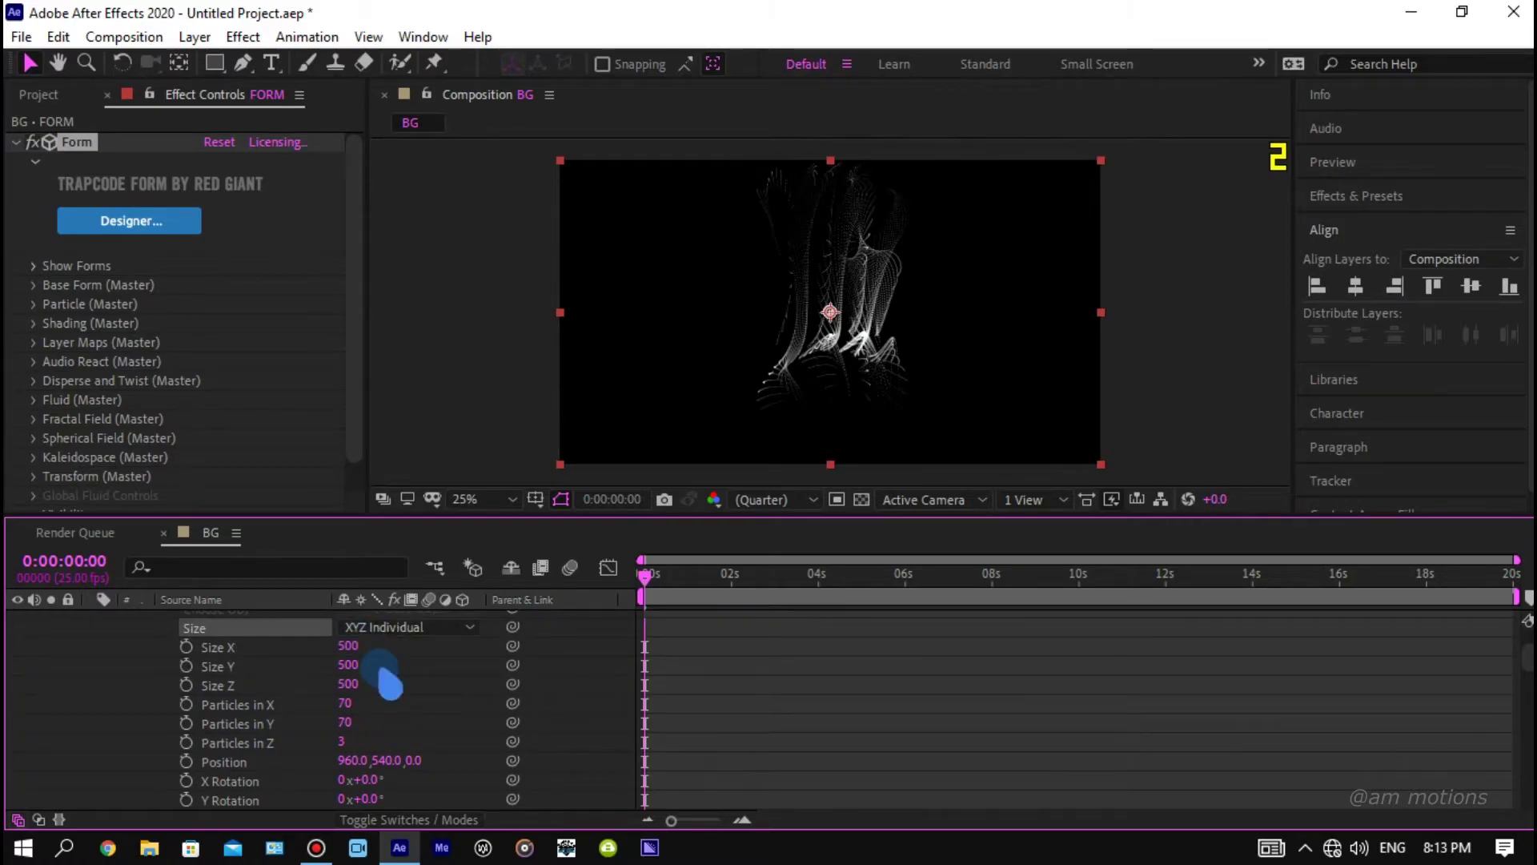
Set the Base Form Size X to 2000 and Size Y to 3000.
{"action": "left_click", "coordinate": [350, 650]}
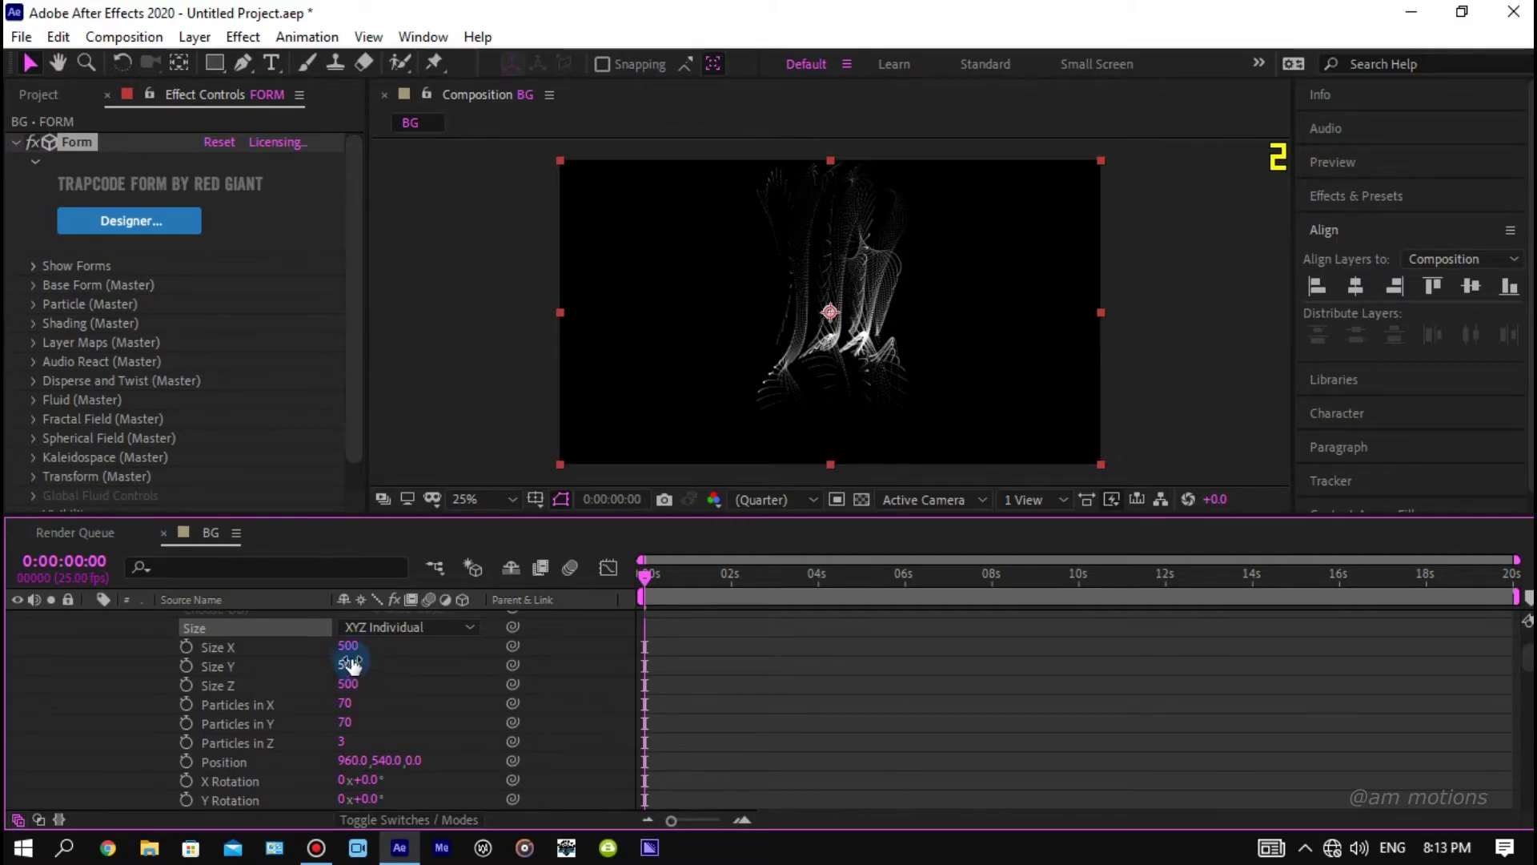
{"action": "left_click", "coordinate": [348, 645]}
{"action": "type", "text": "2"}
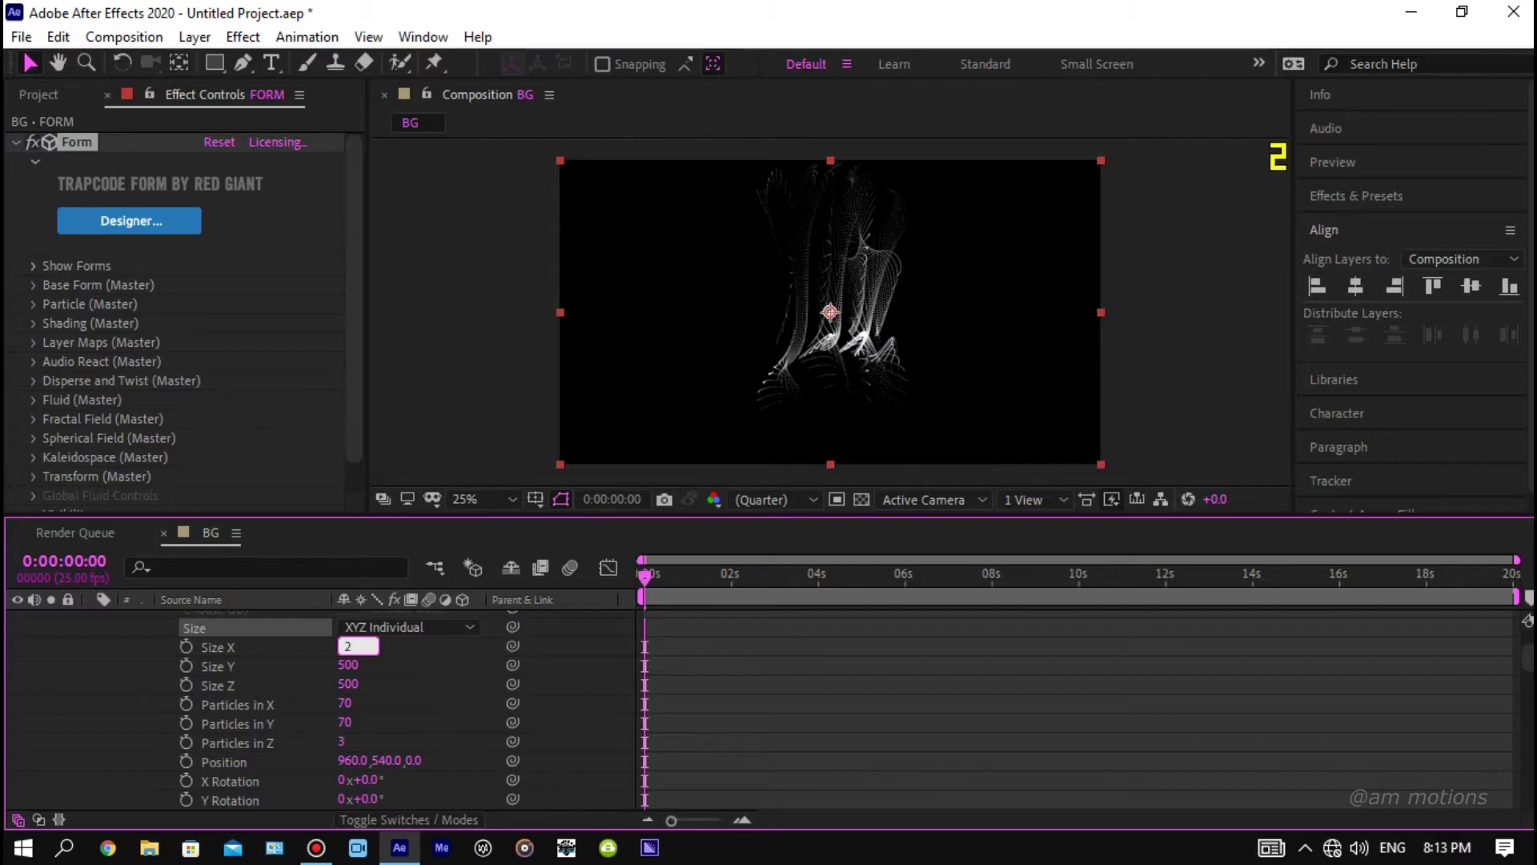
{"action": "type", "text": "000"}
{"action": "key", "text": "Return"}
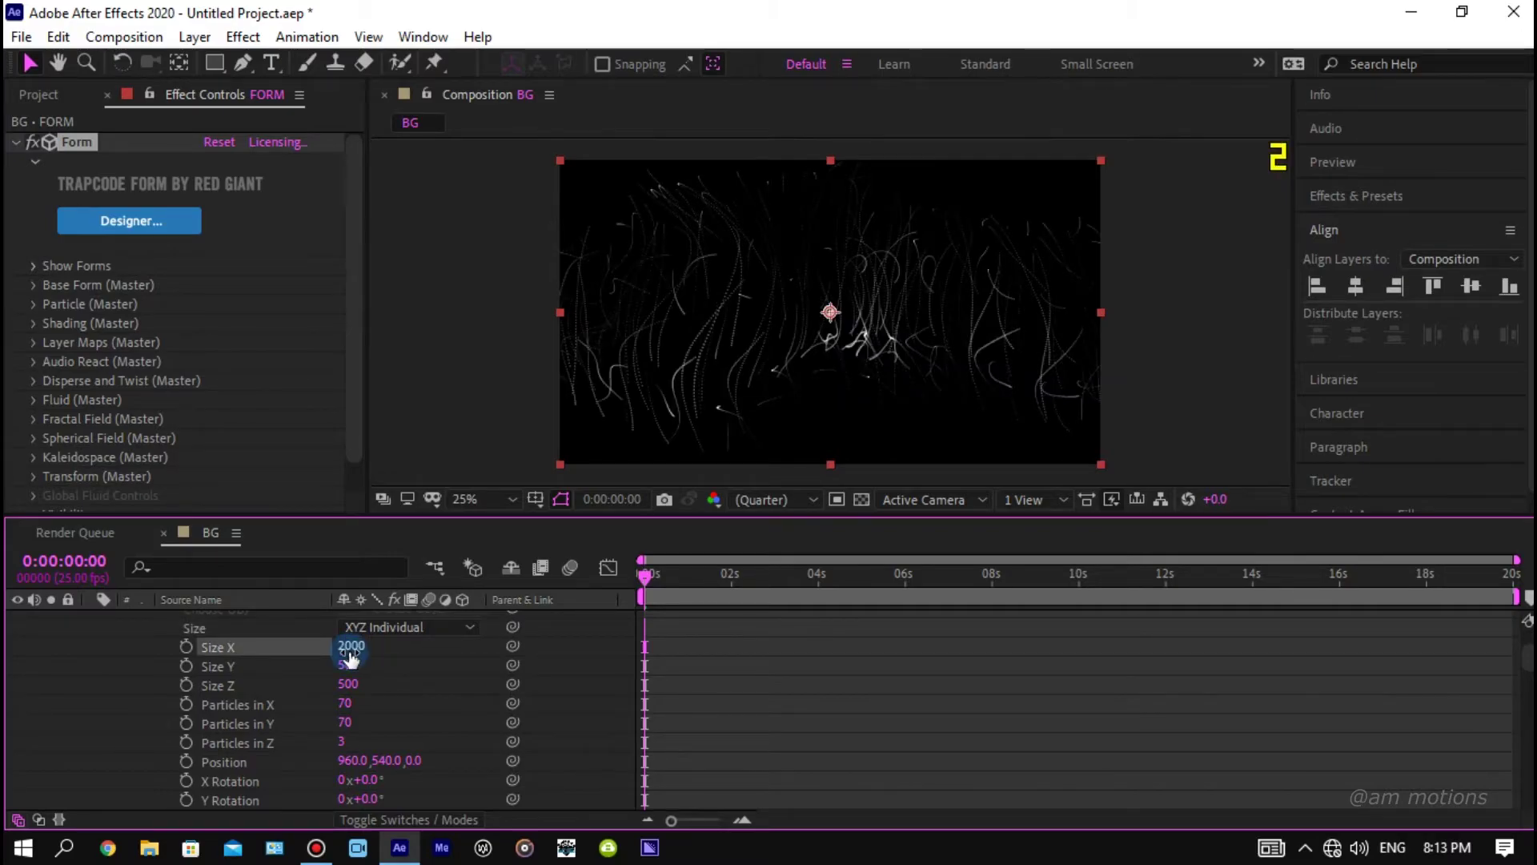
{"action": "left_click", "coordinate": [346, 665]}
{"action": "type", "text": "3"}
{"action": "type", "text": "0"}
{"action": "key", "text": "Return"}
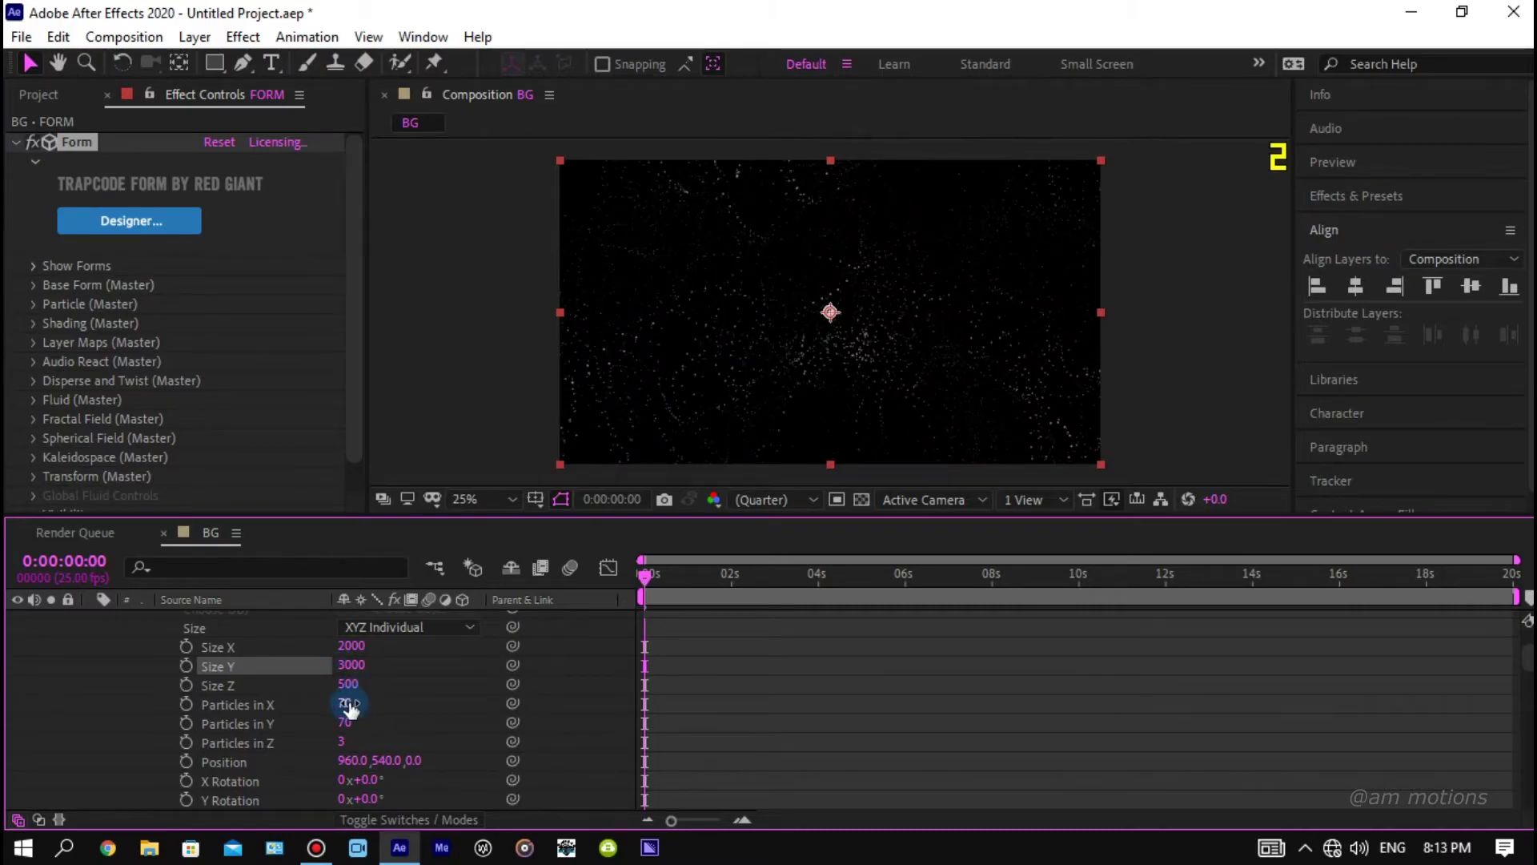
Set Particles in X to 500, Size Z to 300 and Particles in Y to 400.
{"action": "left_click", "coordinate": [345, 702]}
{"action": "type", "text": "500"}
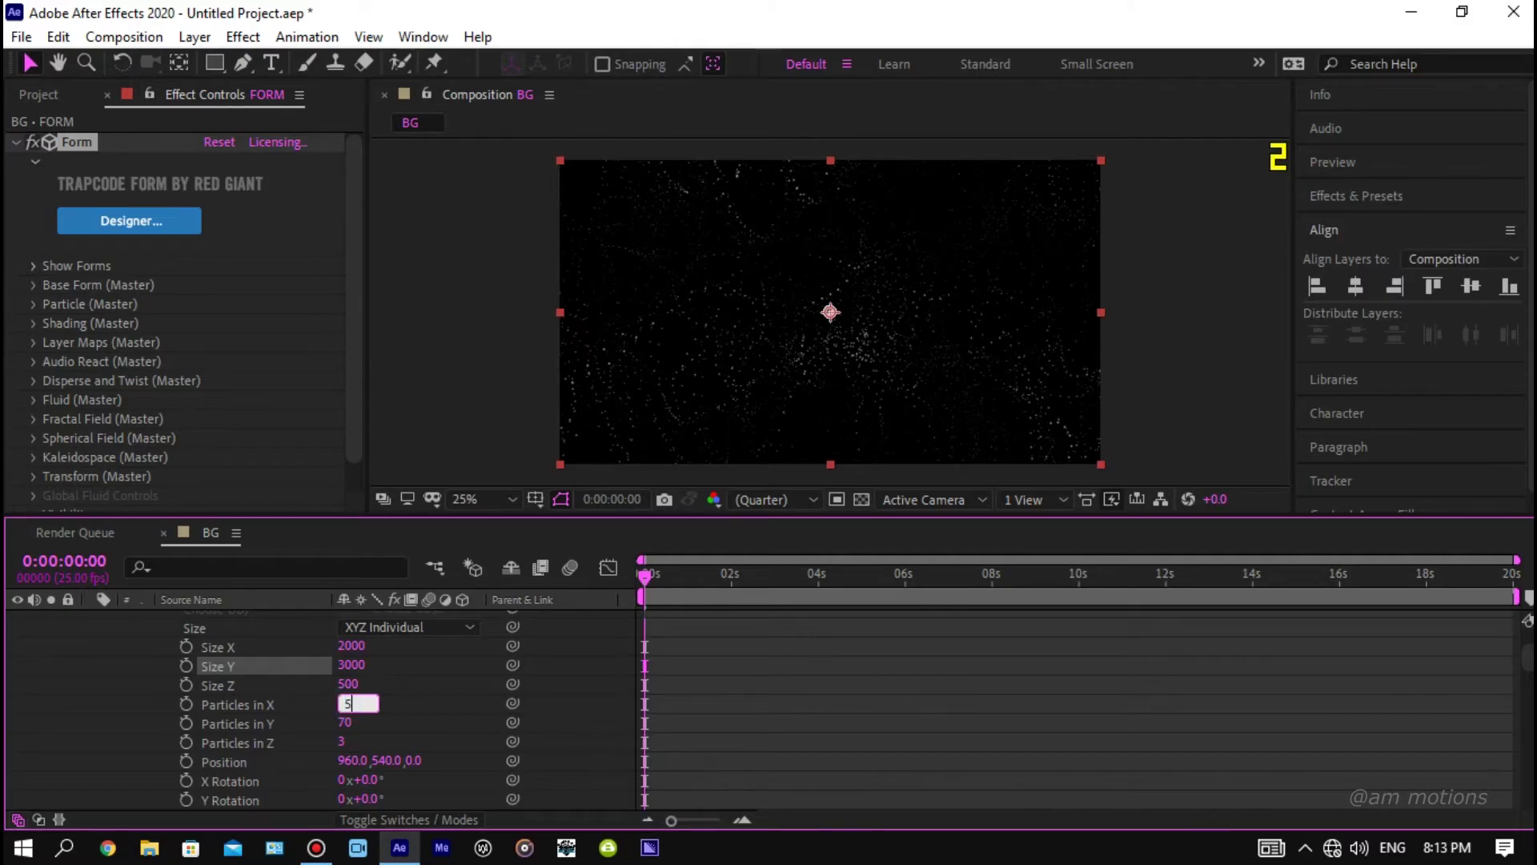
{"action": "key", "text": "Return"}
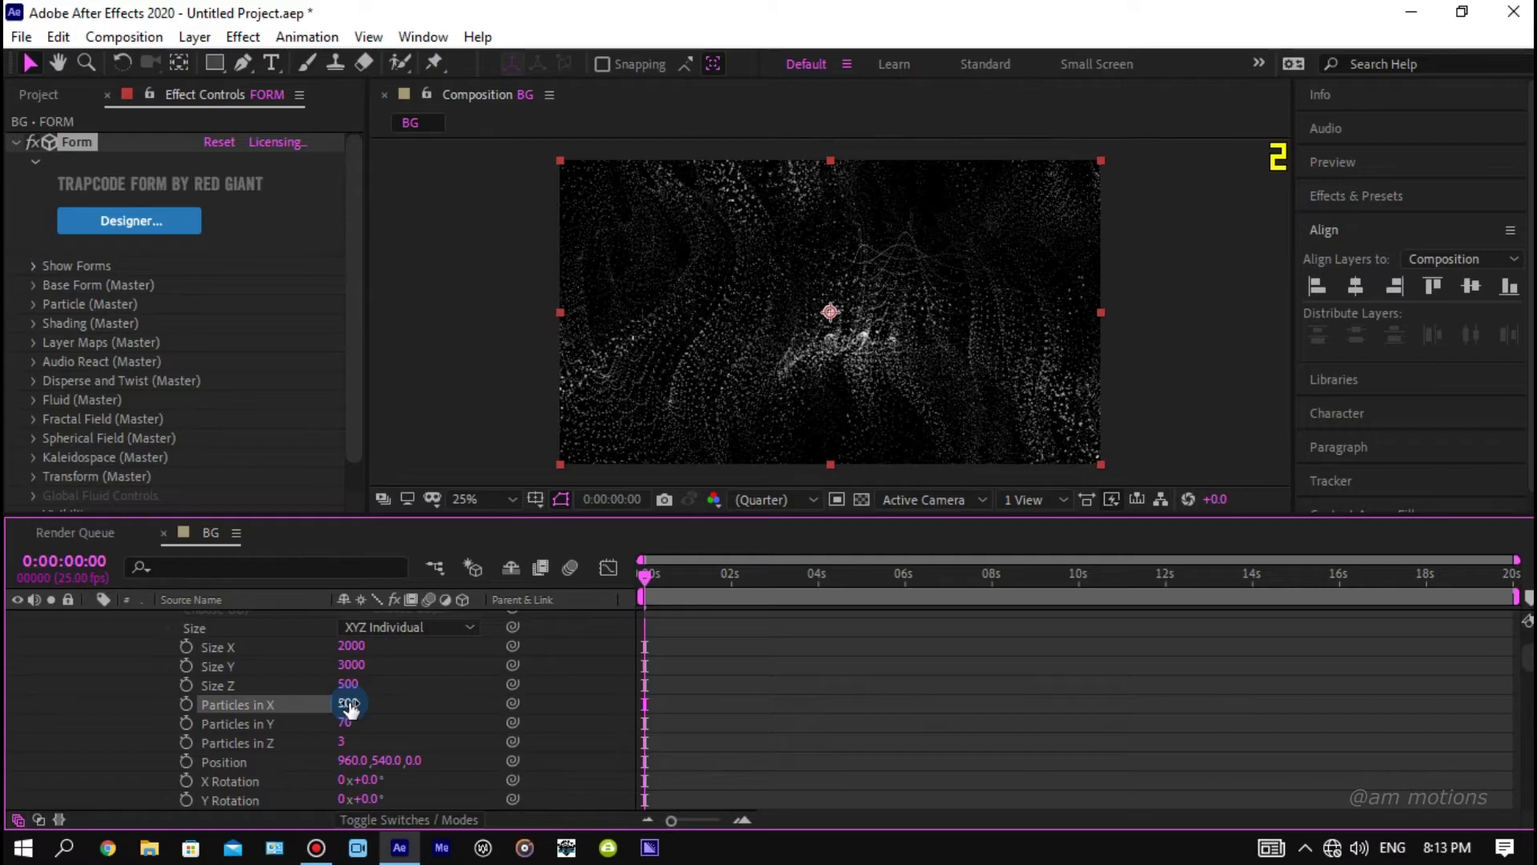
{"action": "left_click", "coordinate": [348, 685]}
{"action": "type", "text": "3"}
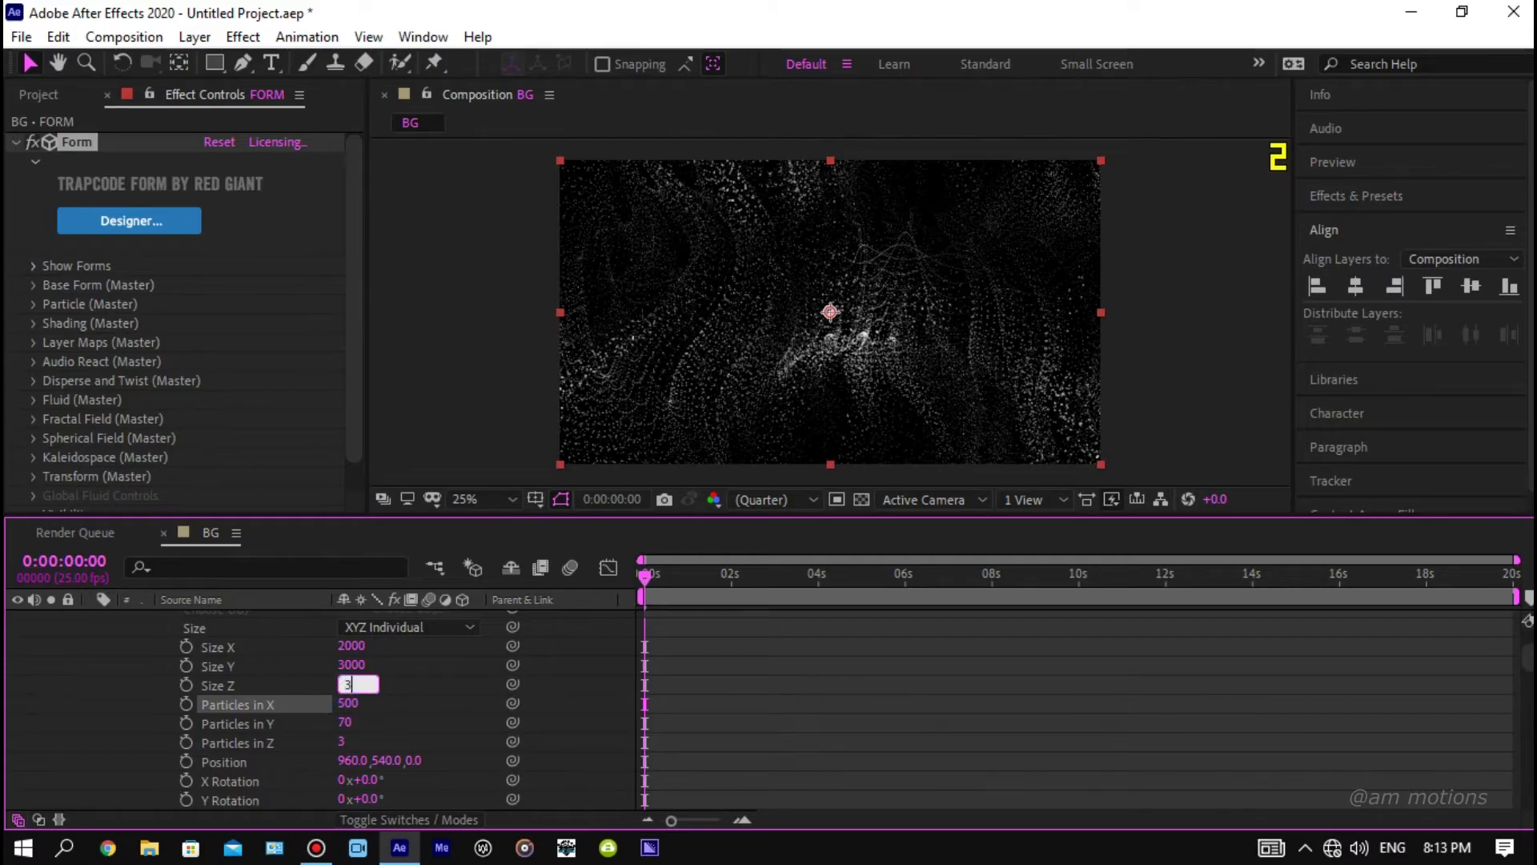
{"action": "type", "text": "00"}
{"action": "key", "text": "Return"}
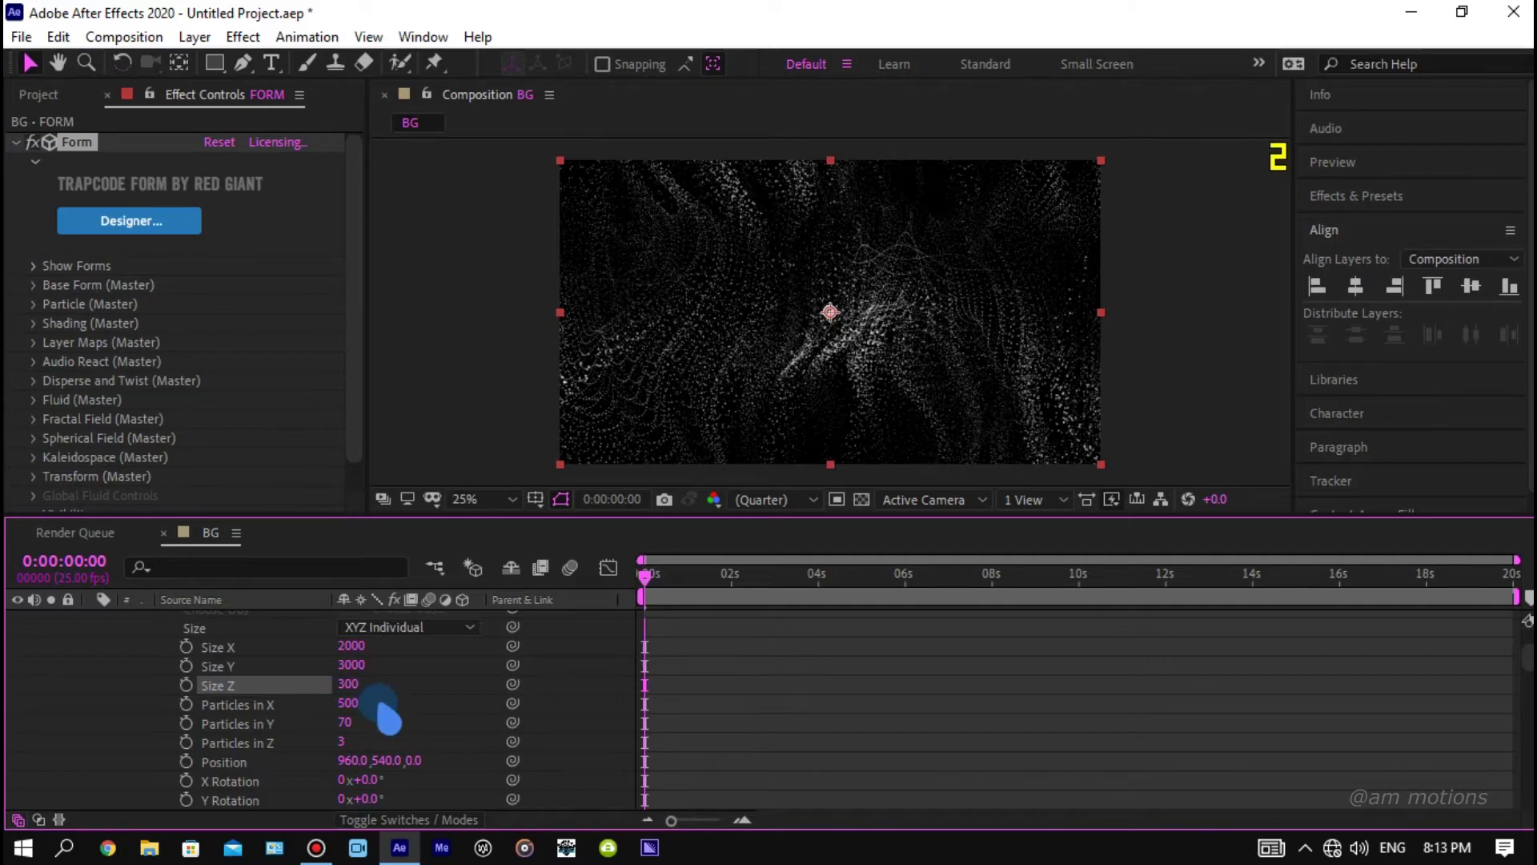
{"action": "left_click", "coordinate": [351, 719]}
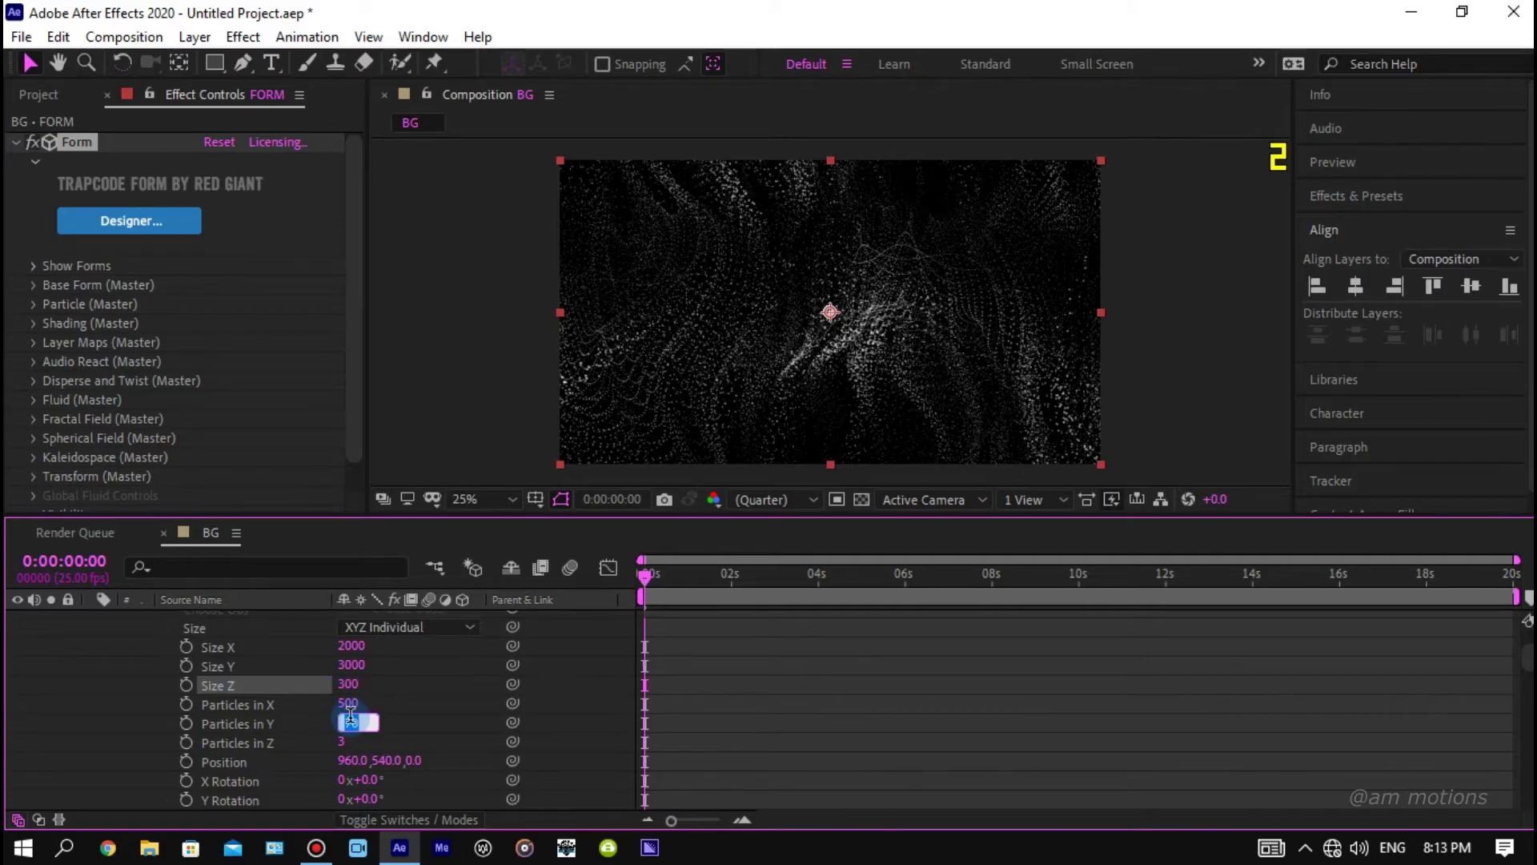
{"action": "type", "text": "400"}
{"action": "key", "text": "Return"}
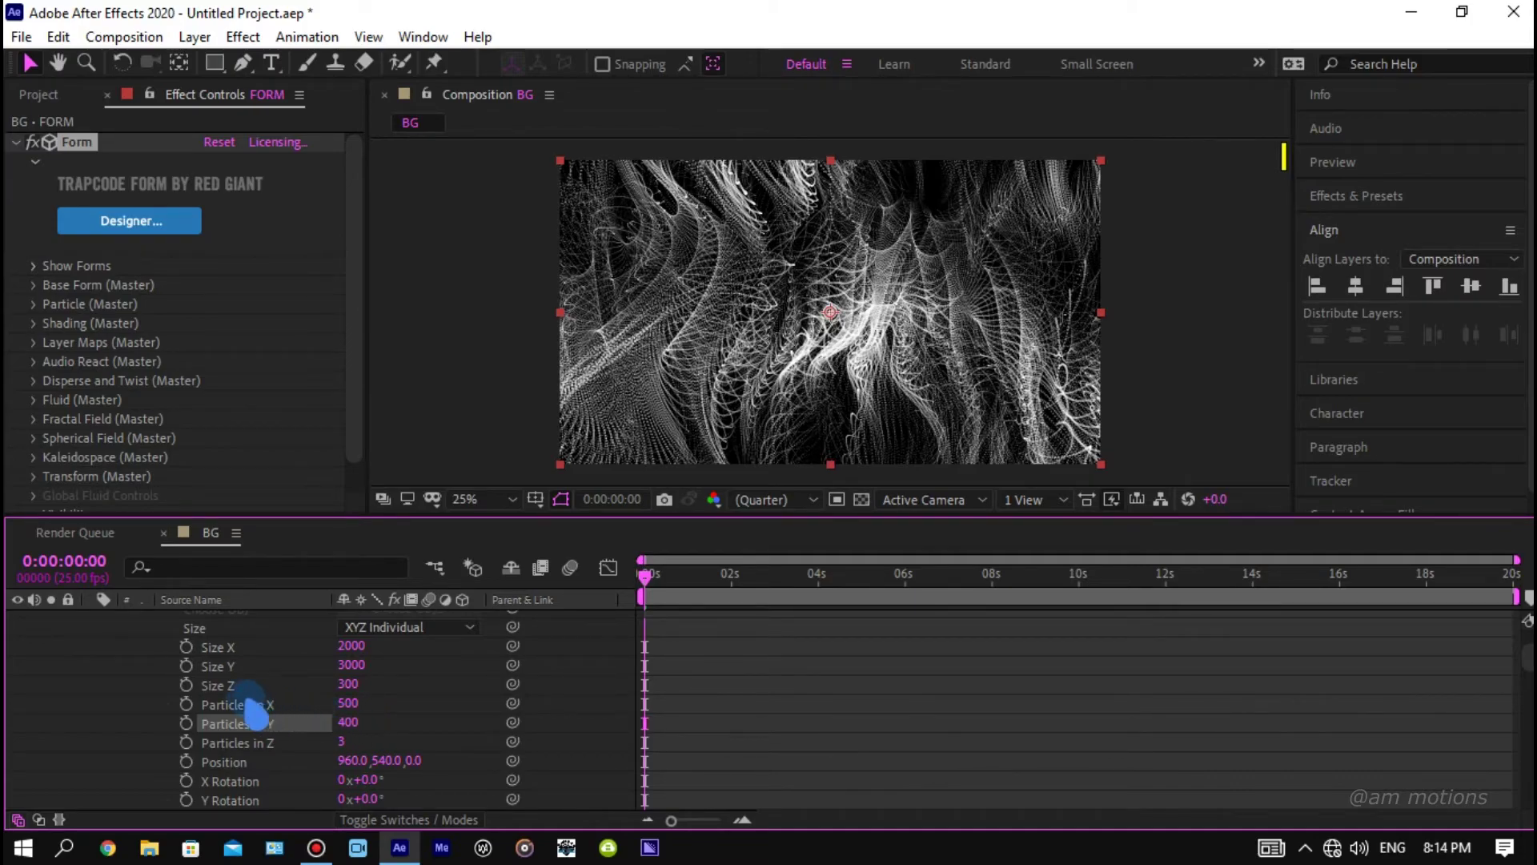
Add Camera 1, a two-node camera with the default 50mm preset, above FORM.
{"action": "scroll", "coordinate": [128, 692], "scroll_direction": "up", "scroll_amount": 3}
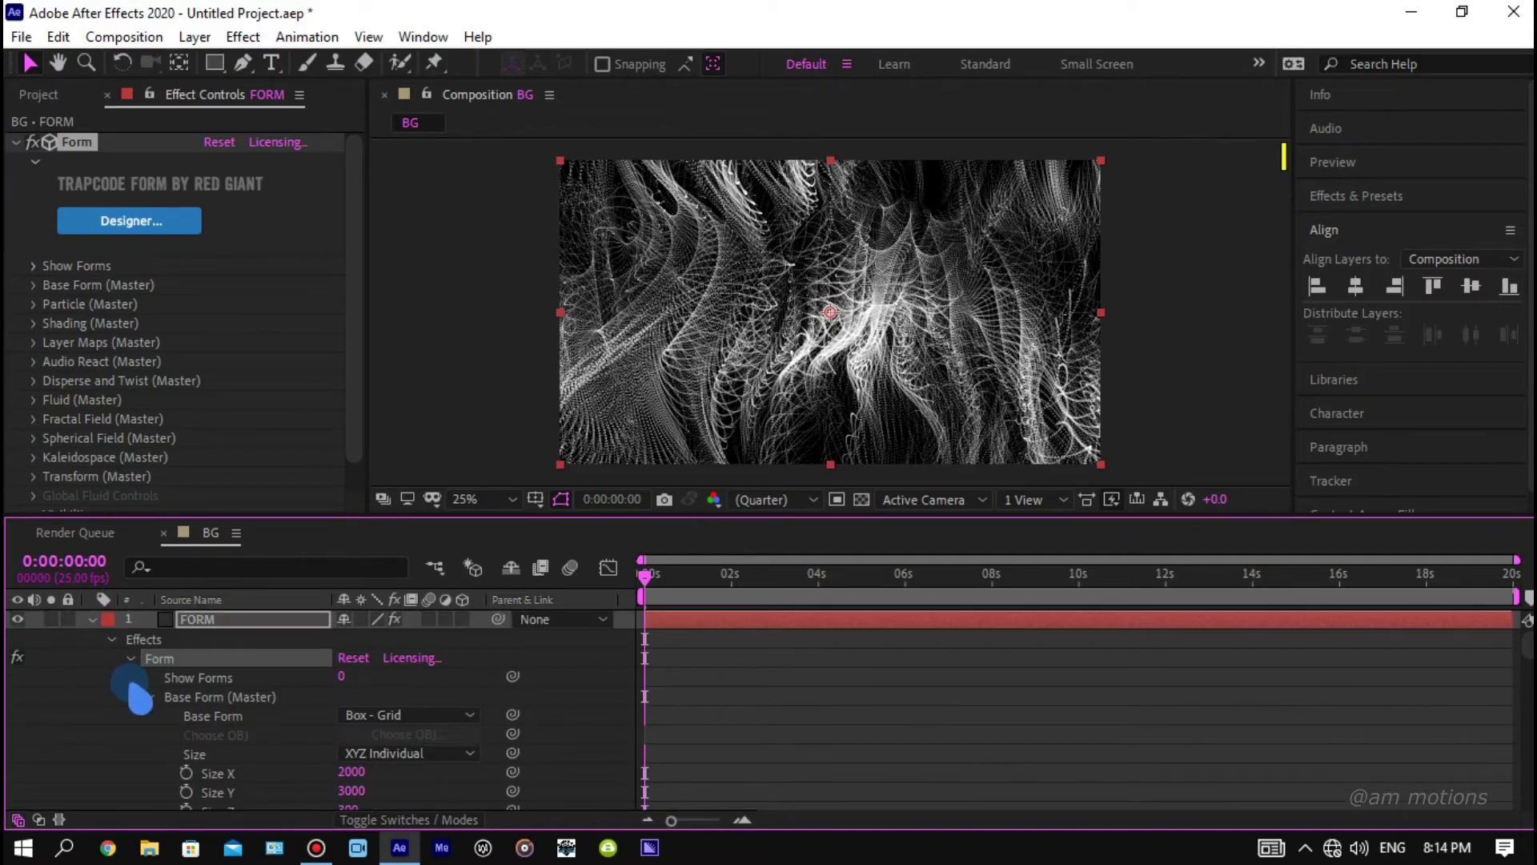
{"action": "left_click", "coordinate": [92, 619]}
{"action": "right_click", "coordinate": [128, 681]}
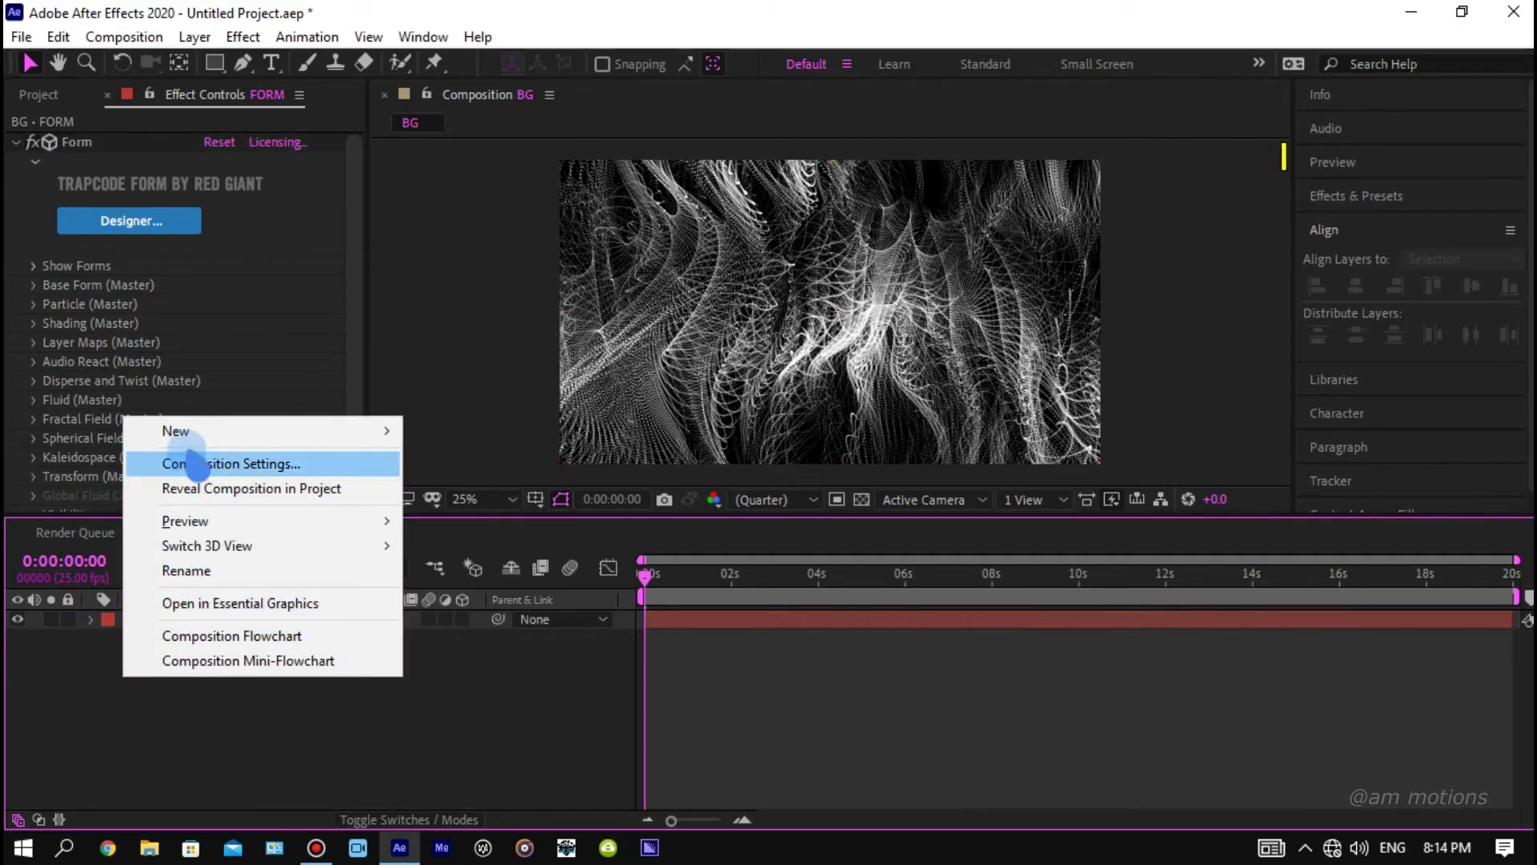
{"action": "mouse_move", "coordinate": [206, 433]}
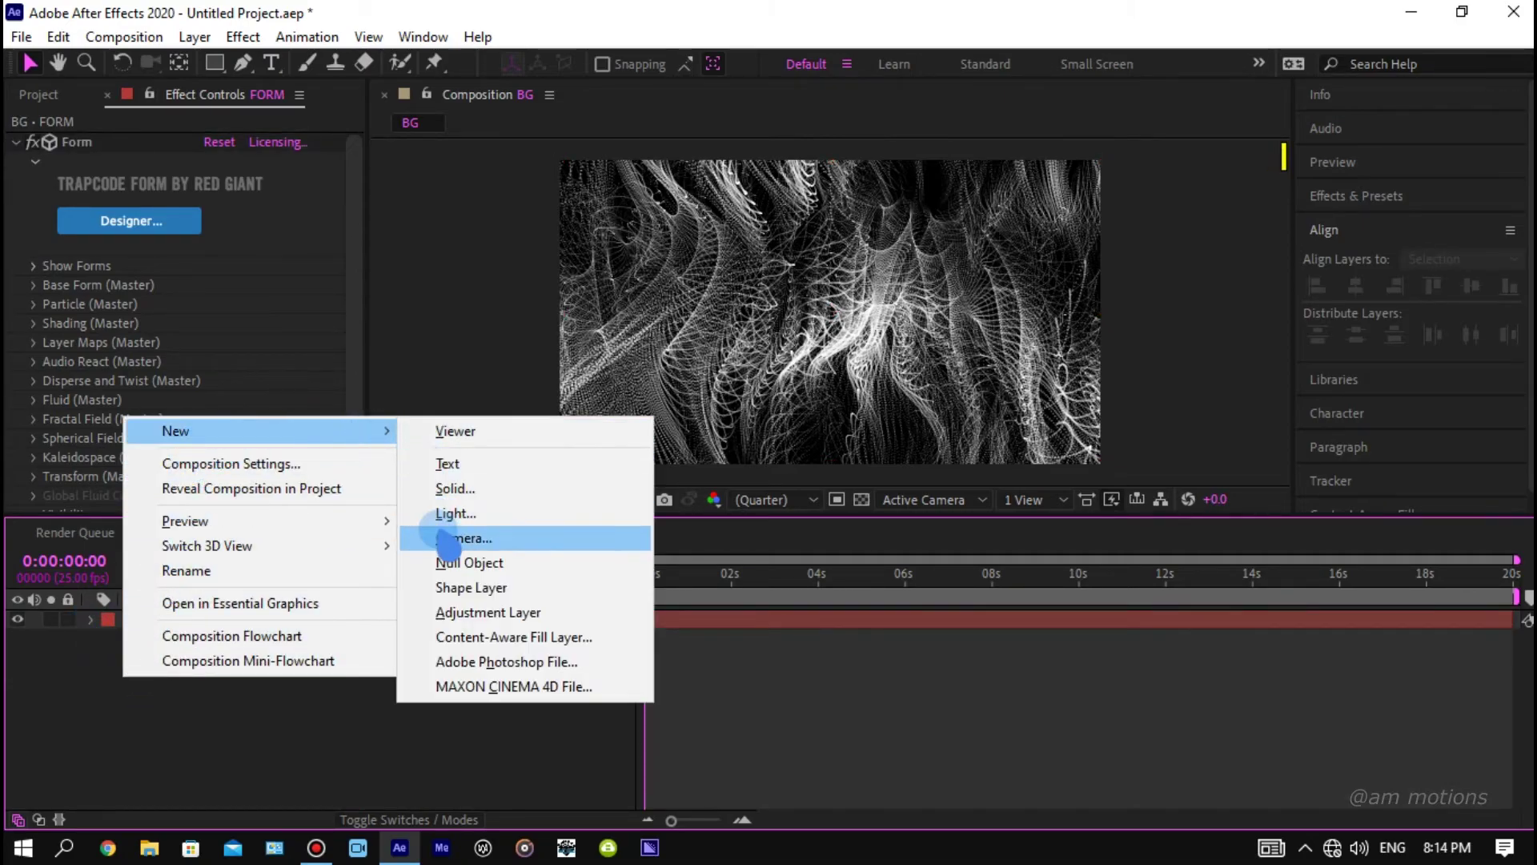
{"action": "left_click", "coordinate": [449, 538]}
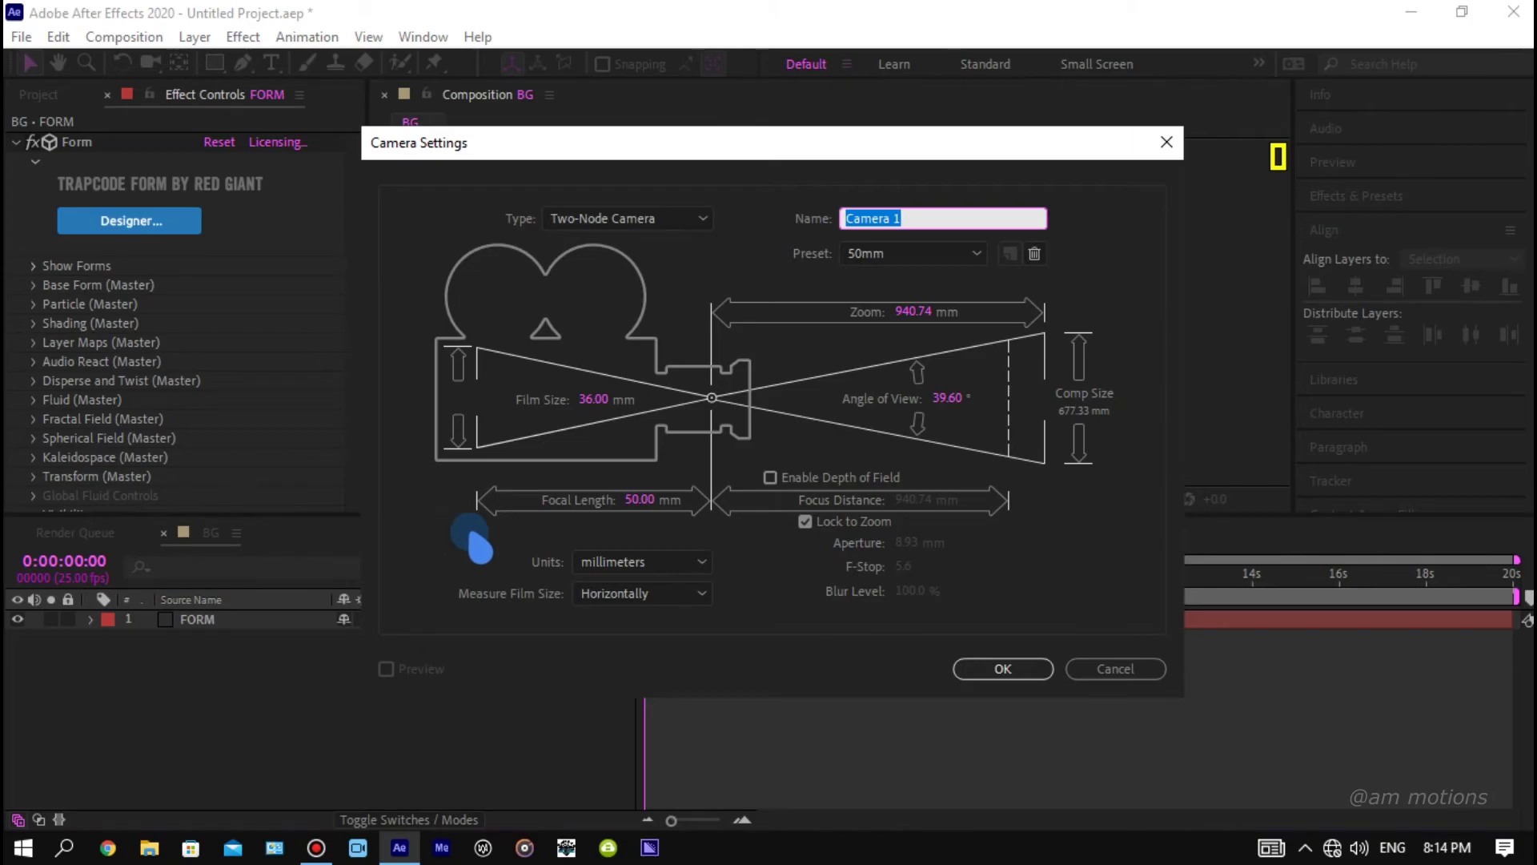
{"action": "key", "text": "Return"}
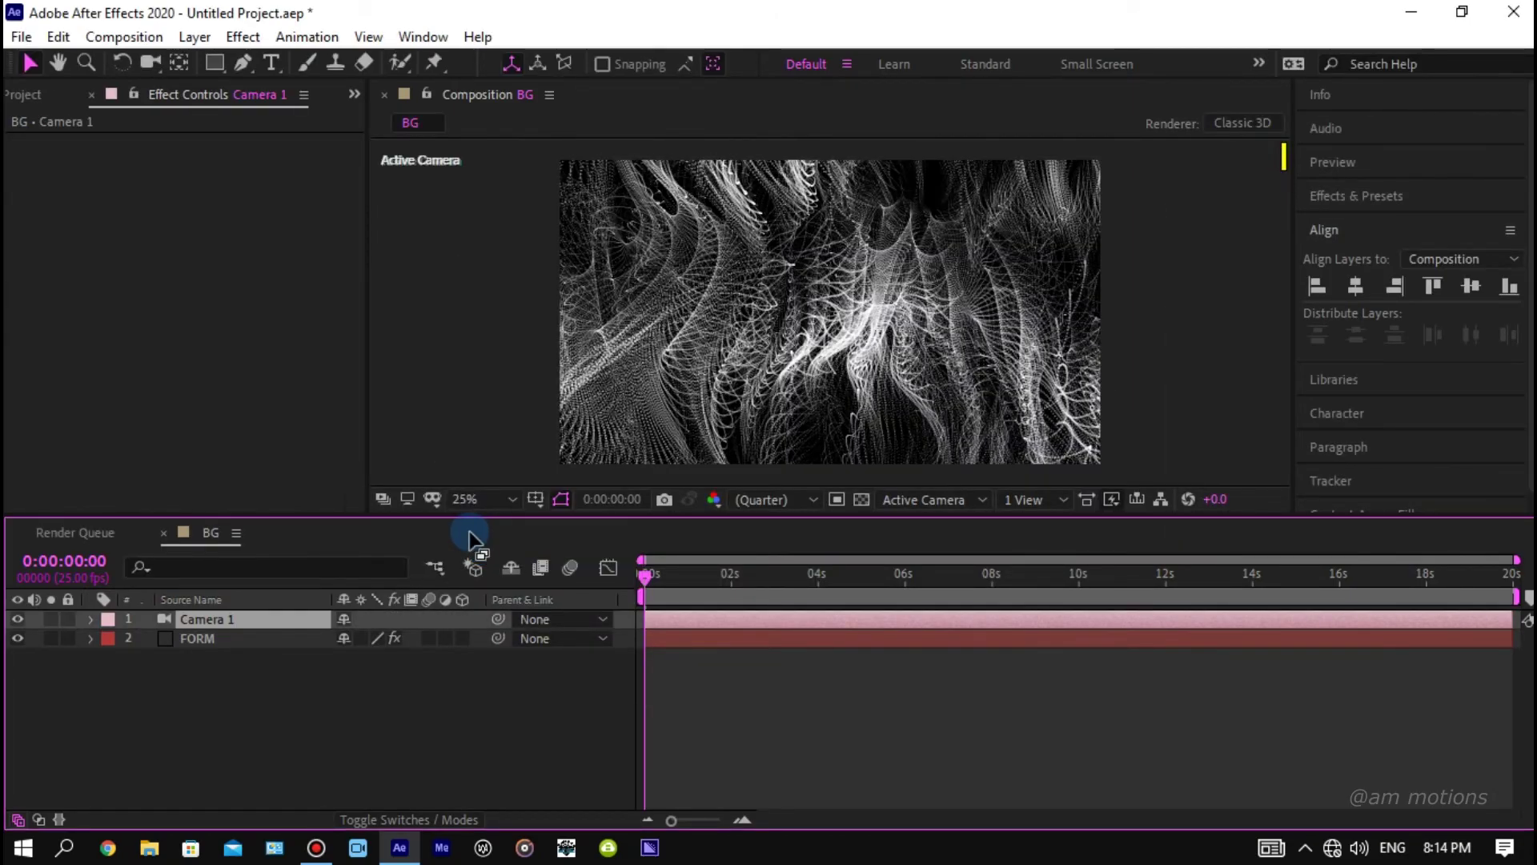
Turn on Camera 1's Depth of Field and set Blur Level to 500%.
{"action": "left_click", "coordinate": [93, 621]}
{"action": "left_click", "coordinate": [112, 660]}
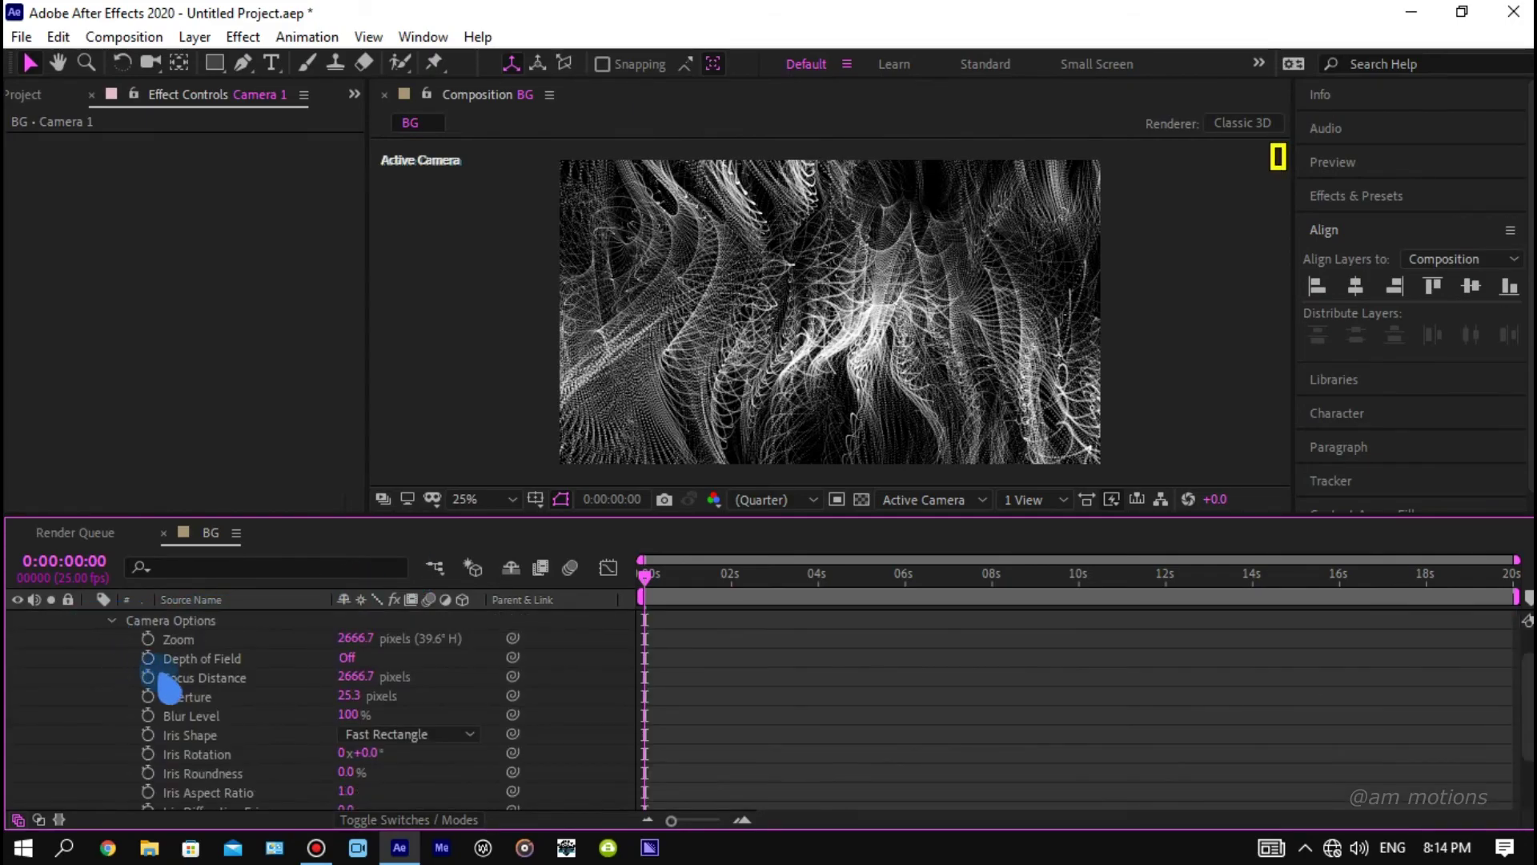
{"action": "left_click", "coordinate": [345, 658]}
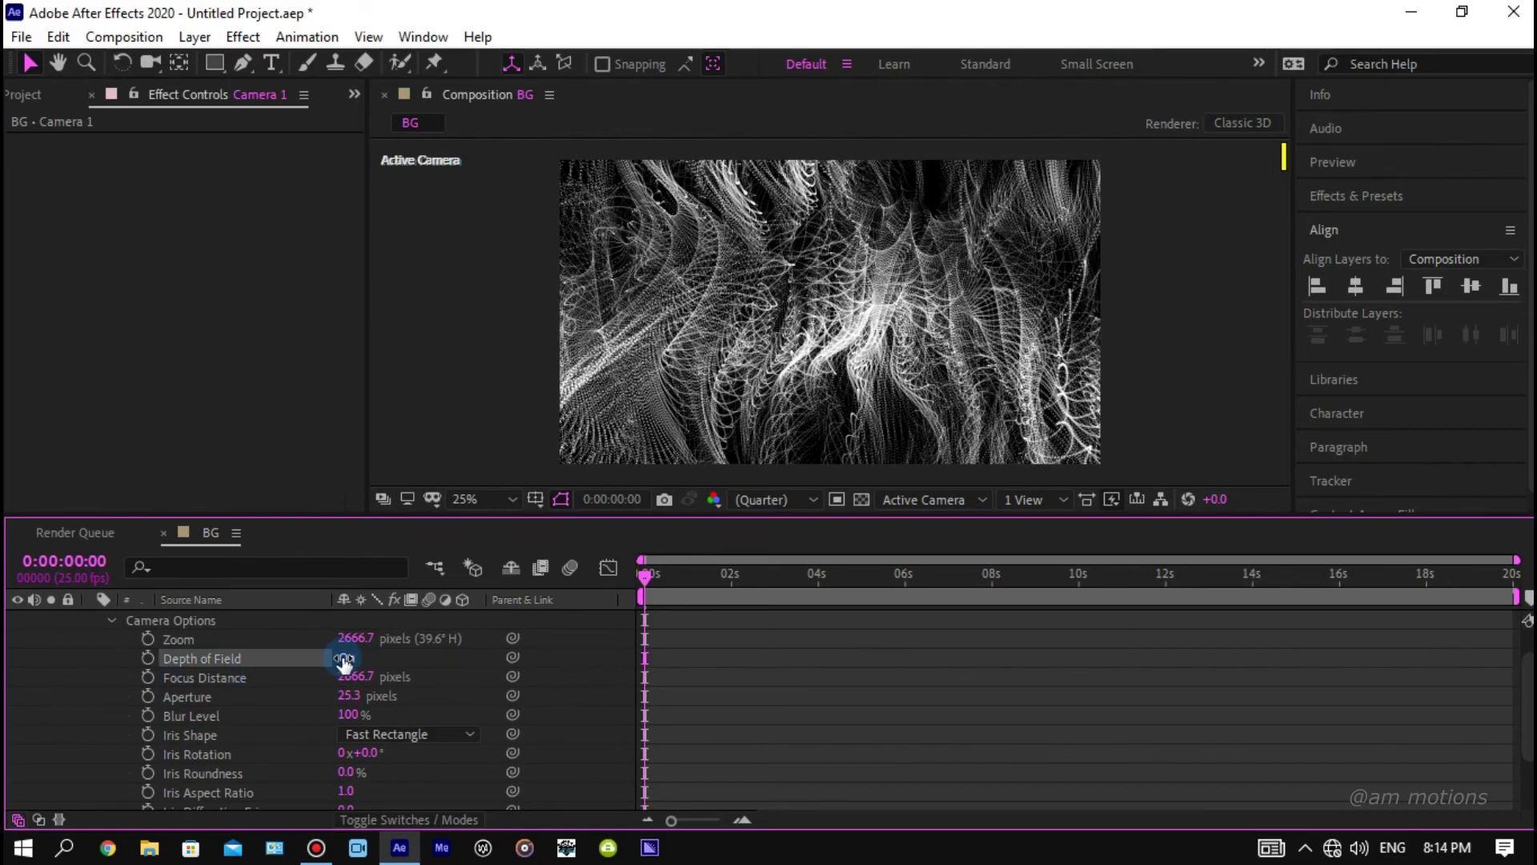
{"action": "left_click", "coordinate": [352, 713]}
{"action": "type", "text": "5"}
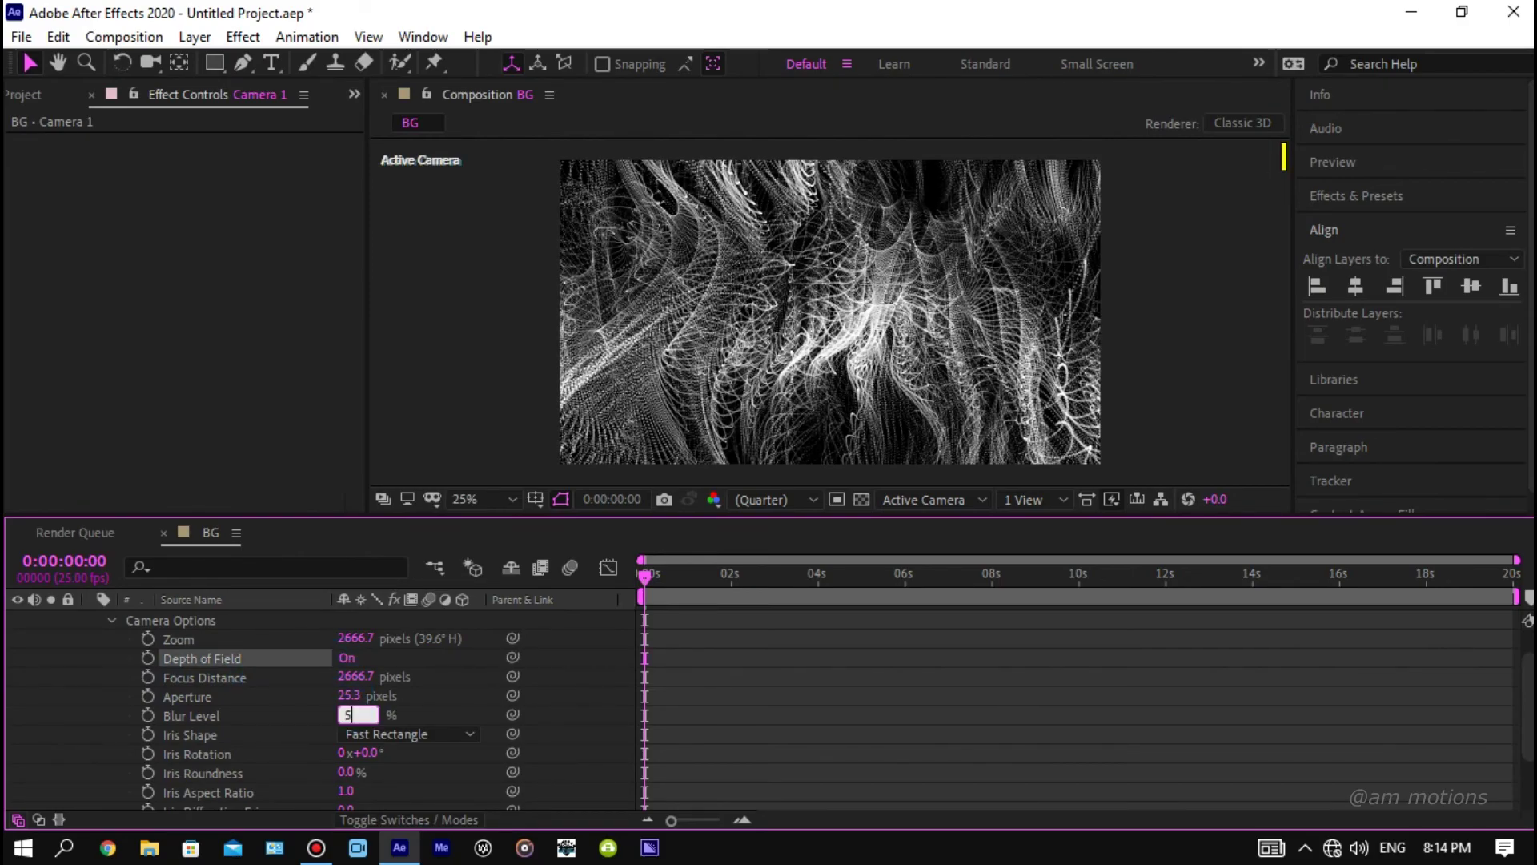
{"action": "type", "text": "00"}
{"action": "key", "text": "Return"}
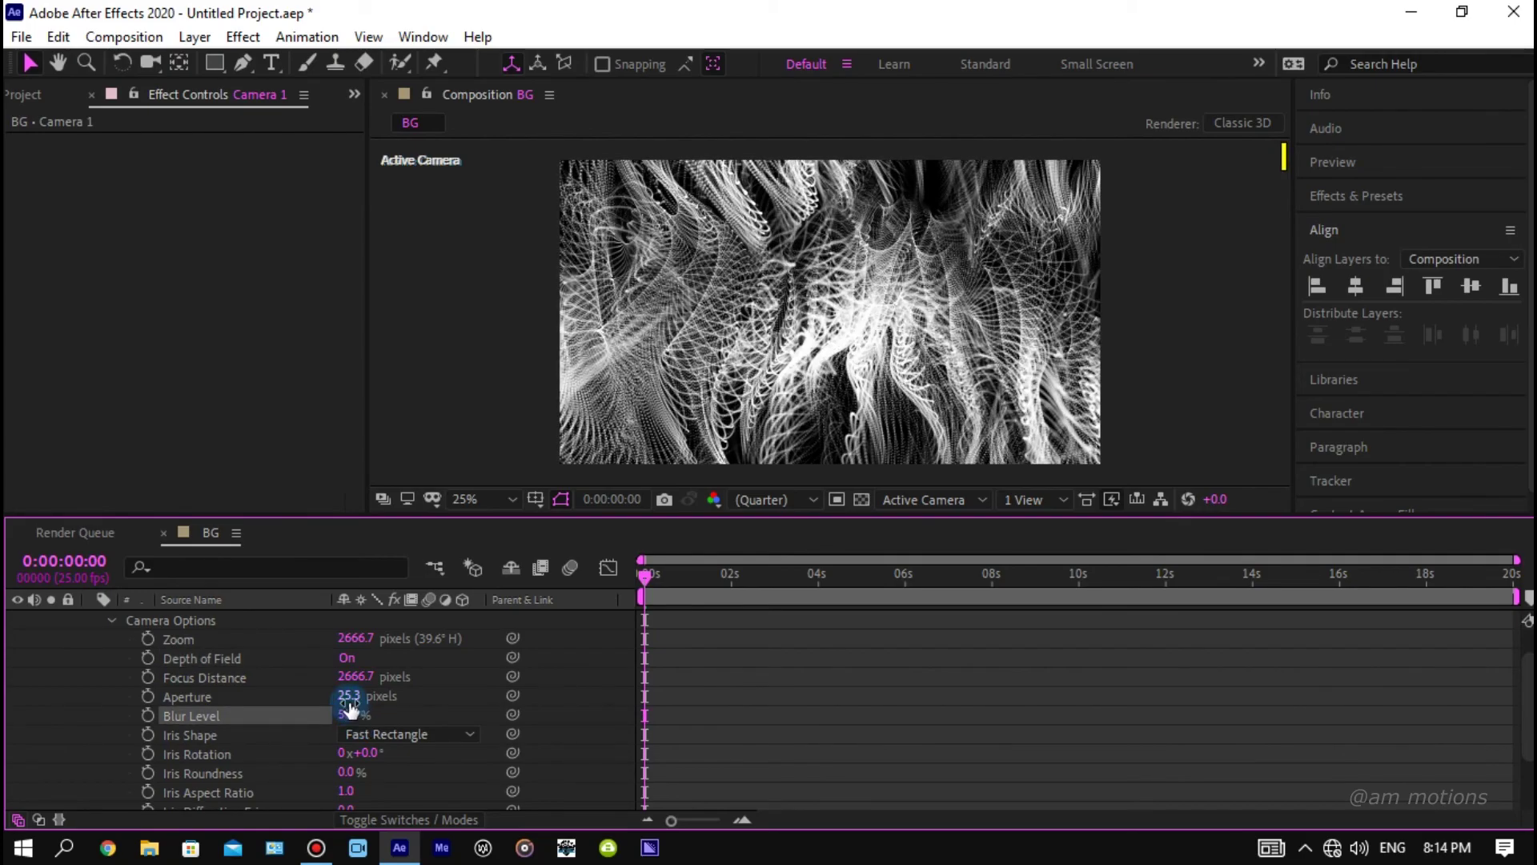
Set the camera Aperture to 200 pixels and preview the blurred waves.
{"action": "left_click", "coordinate": [348, 696]}
{"action": "type", "text": "200"}
{"action": "key", "text": "Return"}
{"action": "key", "text": "space"}
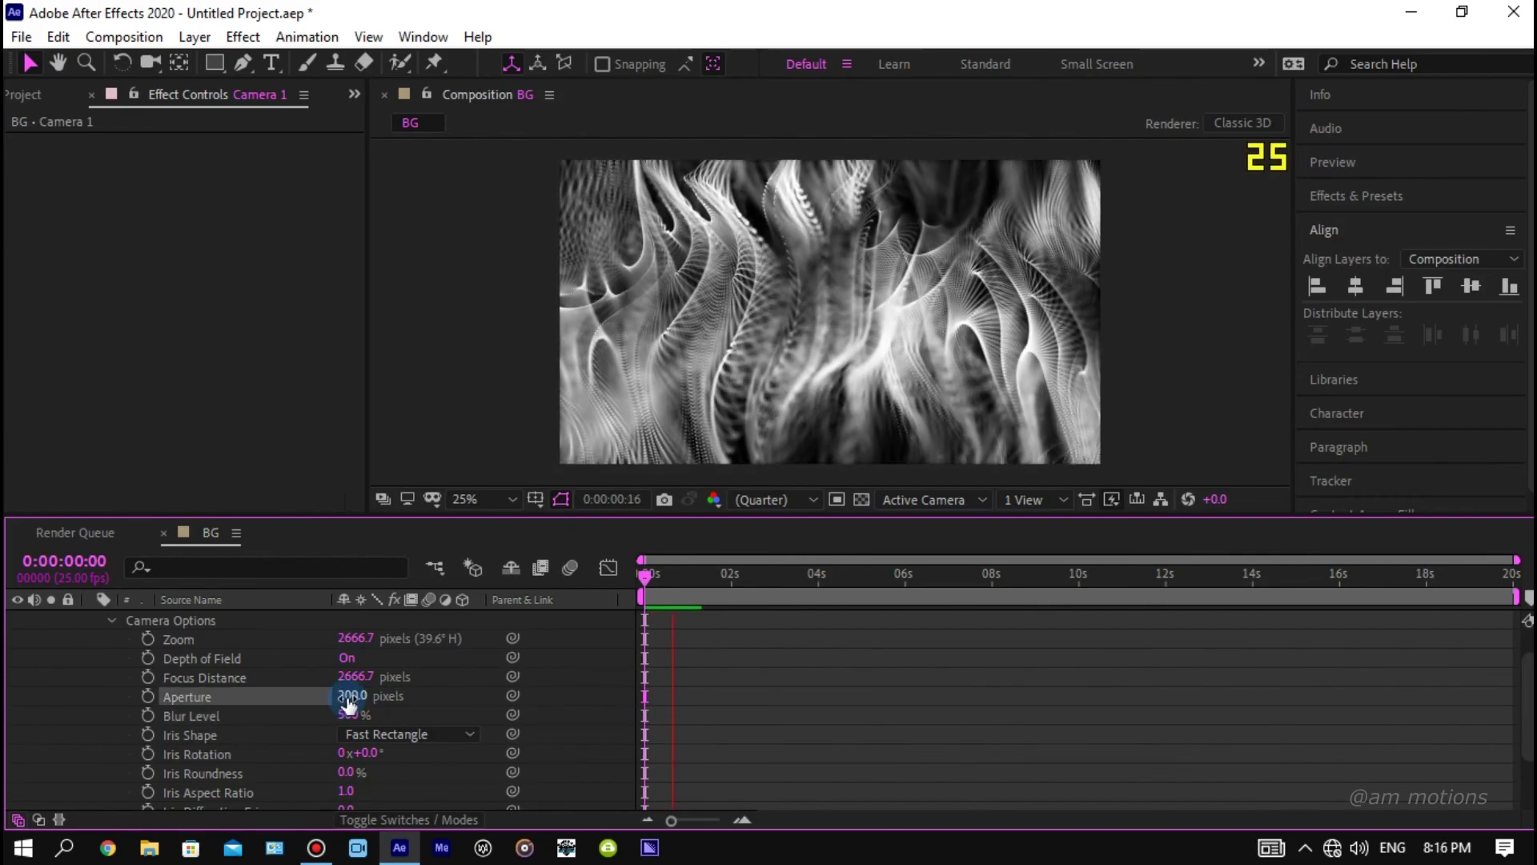